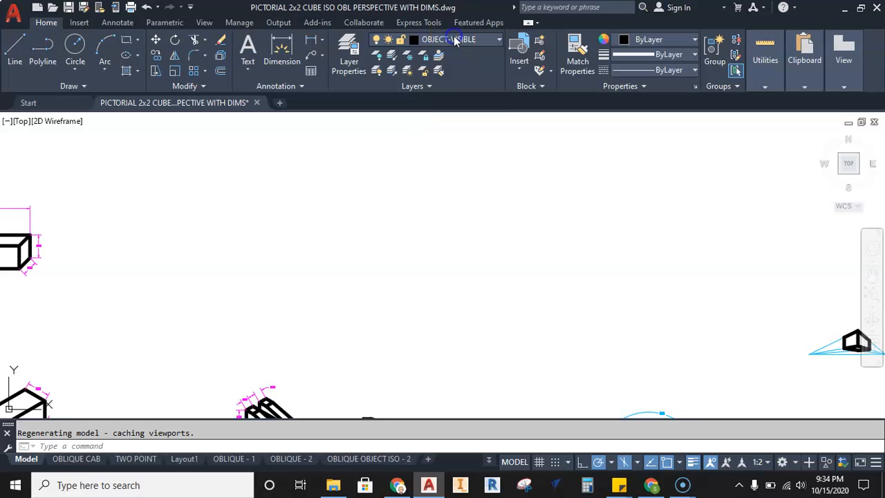
Make OBJECT-VISIBLE the current layer and draw a 9-unit horizontal line in empty space as the front face's base.
{"action": "left_click", "coordinate": [460, 209]}
{"action": "left_click", "coordinate": [15, 62]}
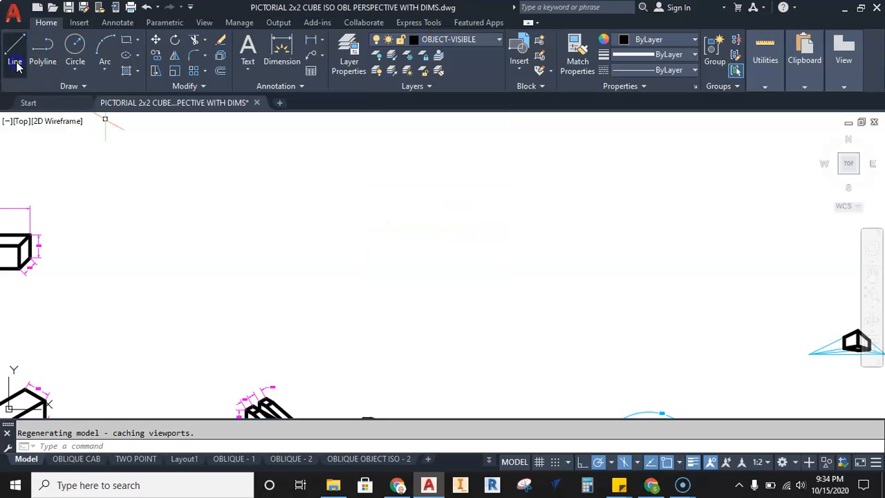
{"action": "left_click", "coordinate": [289, 299]}
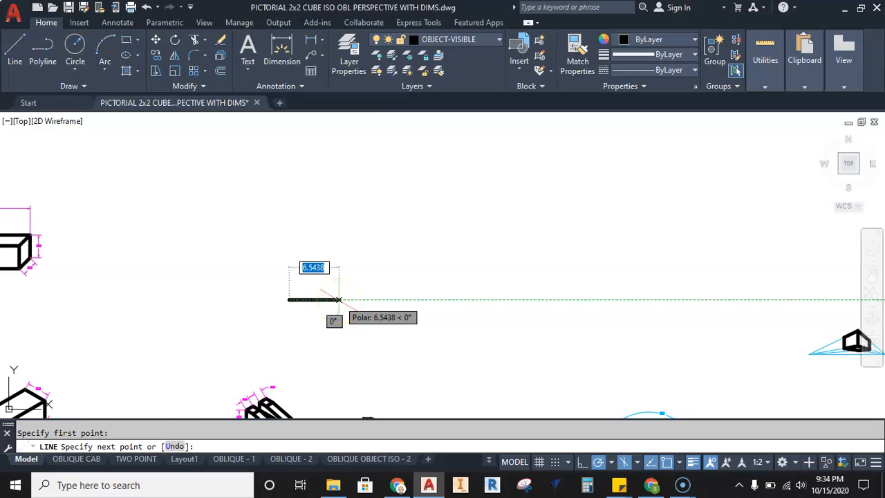
{"action": "type", "text": "9"}
{"action": "key", "text": "Return"}
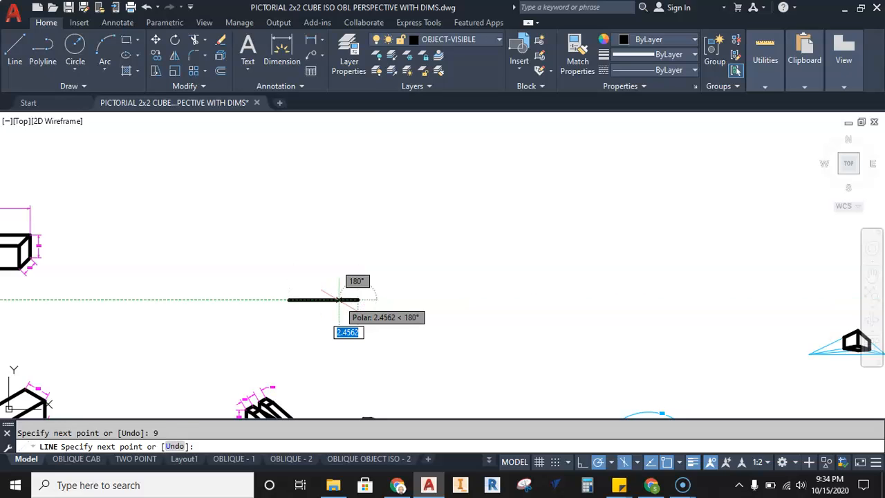
Consult the assignment drawing in Google Docs and draw a 3-unit vertical line up from the base line's right end.
{"action": "scroll", "coordinate": [355, 277], "scroll_direction": "up", "scroll_amount": 6}
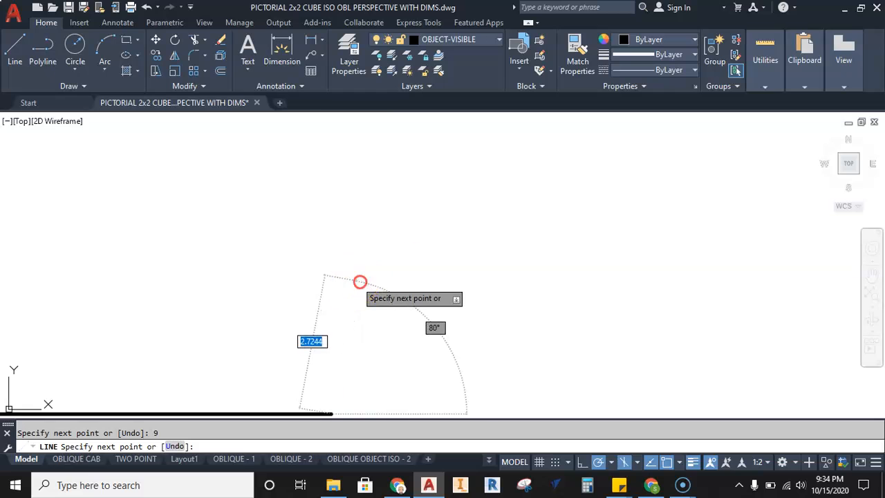
{"action": "middle_click_drag", "start_coordinate": [558, 198], "coordinate": [401, 275]}
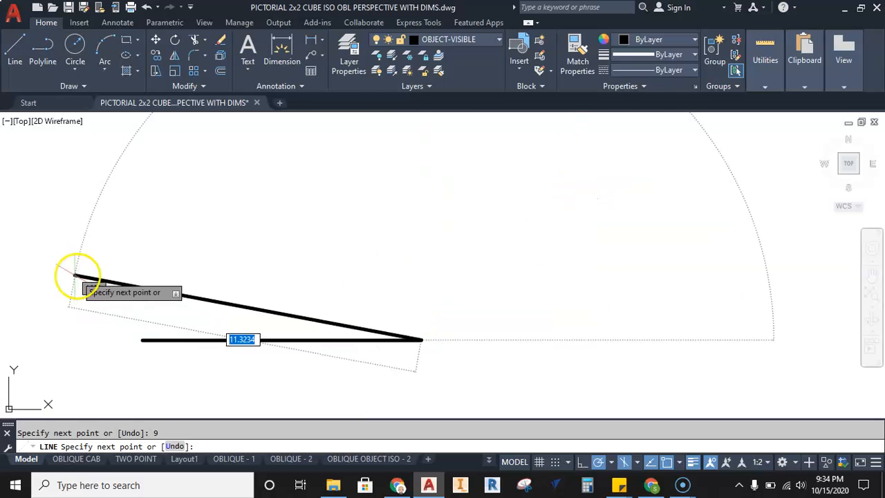
{"action": "mouse_move", "coordinate": [397, 483]}
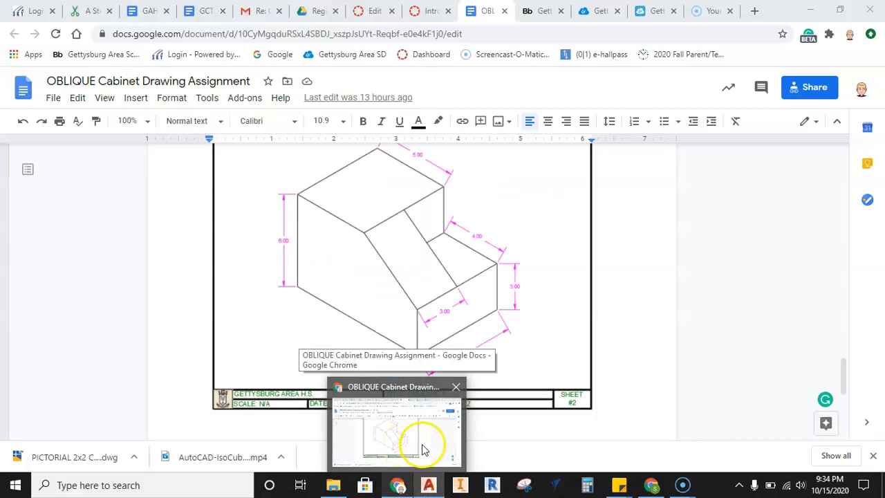
{"action": "left_click", "coordinate": [421, 447]}
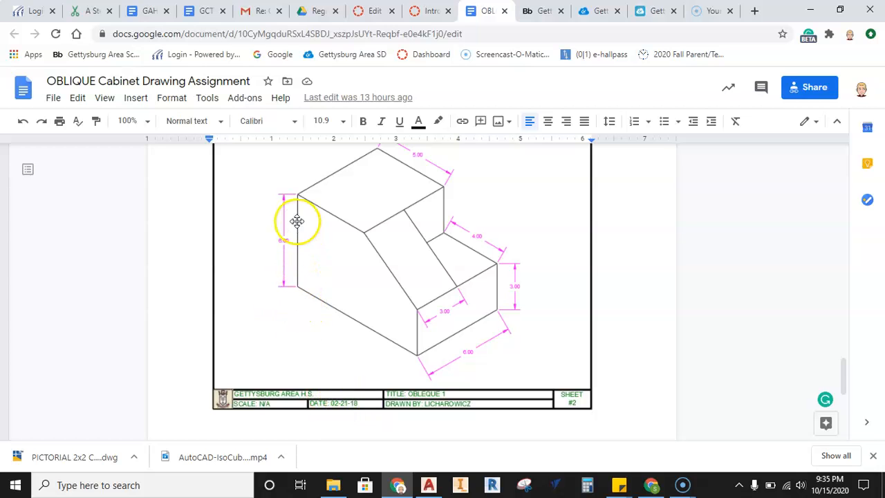
{"action": "left_click", "coordinate": [429, 484]}
{"action": "type", "text": "3"}
{"action": "key", "text": "Return"}
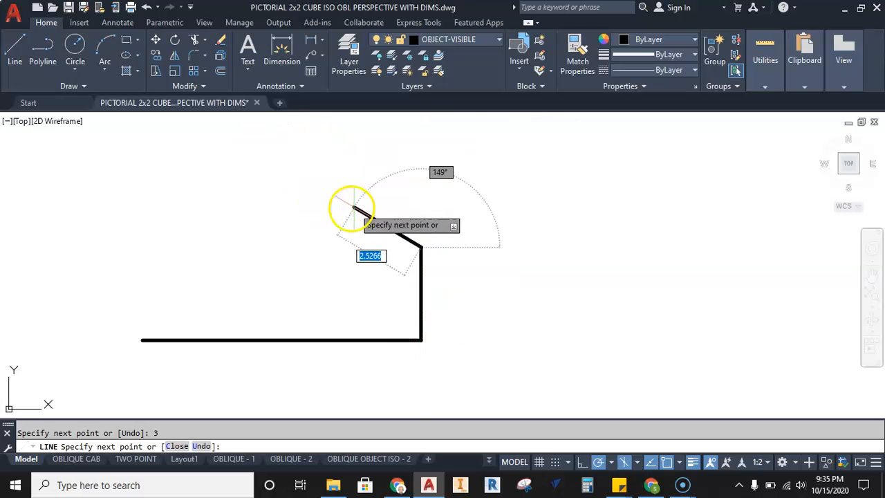
{"action": "middle_click_drag", "start_coordinate": [332, 207], "coordinate": [399, 264]}
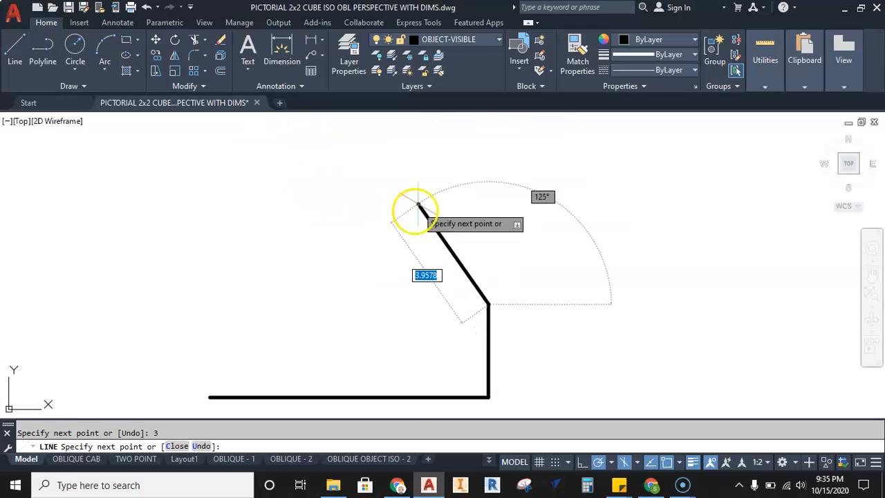
{"action": "middle_click_drag", "start_coordinate": [386, 231], "coordinate": [405, 187]}
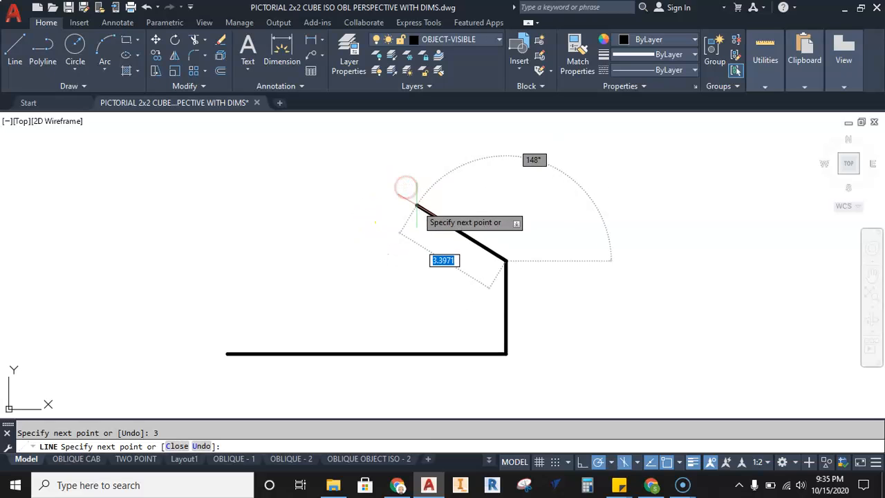
{"action": "right_click", "coordinate": [416, 205]}
{"action": "left_click", "coordinate": [438, 214]}
Complete the front face with a 6-unit left edge, a 5-unit top edge and a sloped line to the short right edge's upper end.
{"action": "right_click", "coordinate": [292, 237]}
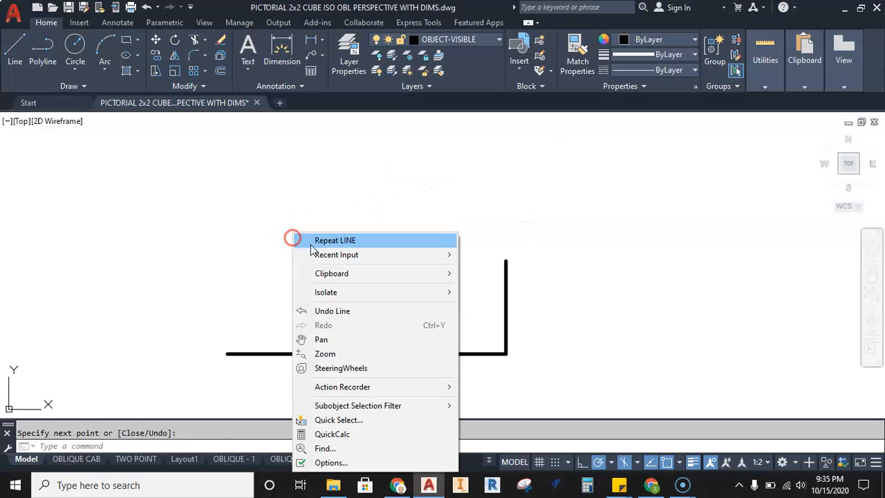
{"action": "left_click", "coordinate": [315, 240]}
{"action": "left_click", "coordinate": [227, 353]}
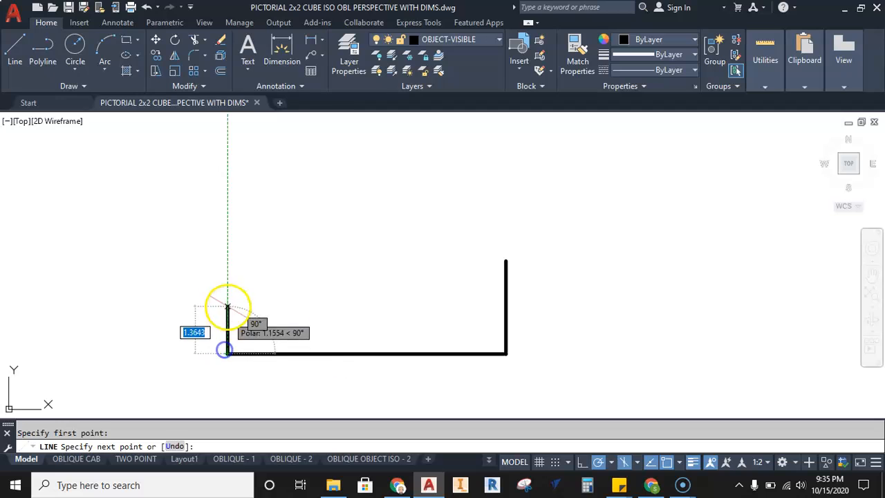
{"action": "type", "text": "6"}
{"action": "key", "text": "Return"}
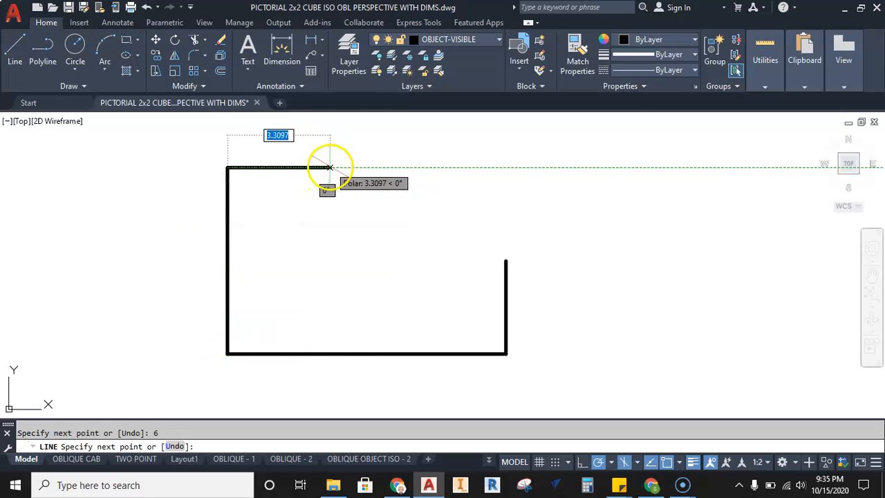
{"action": "type", "text": "5"}
{"action": "key", "text": "Return"}
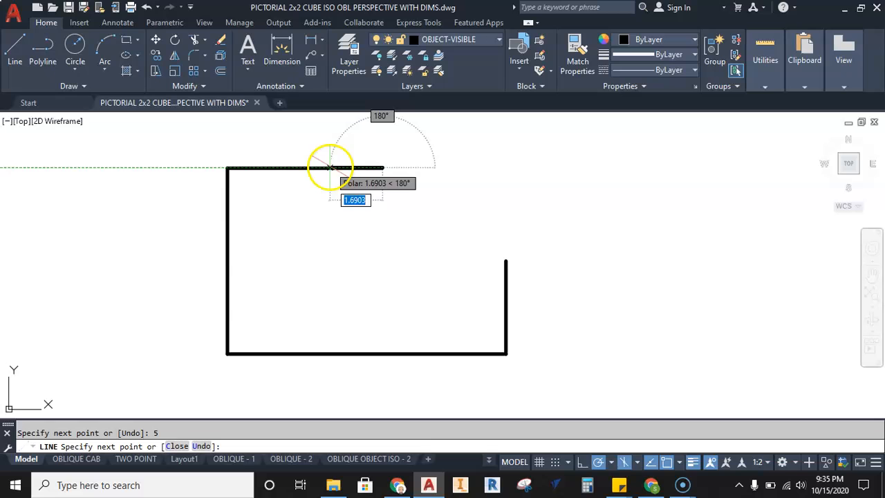
{"action": "left_click", "coordinate": [506, 260]}
{"action": "right_click", "coordinate": [551, 262]}
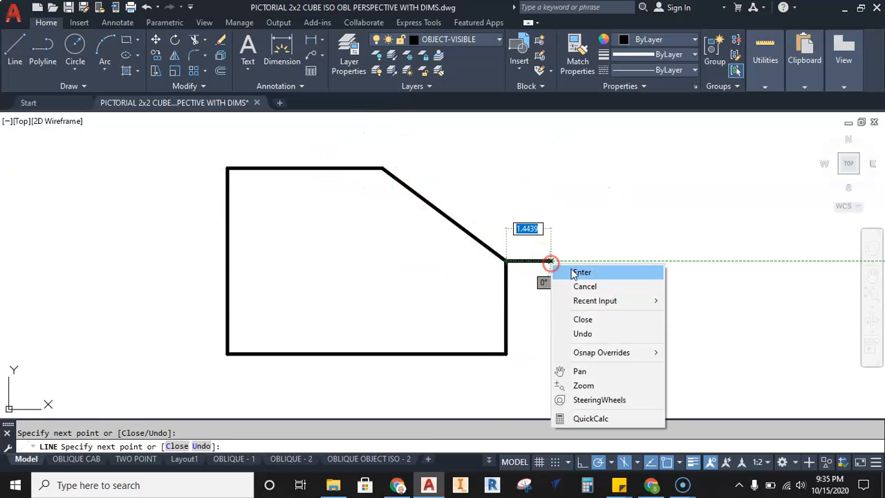
{"action": "left_click", "coordinate": [580, 272]}
Recheck the assignment drawing, set polar tracking to 45° increments, and draw a 3-unit receding line at 45° from the front face's lower-right corner.
{"action": "left_click", "coordinate": [397, 486]}
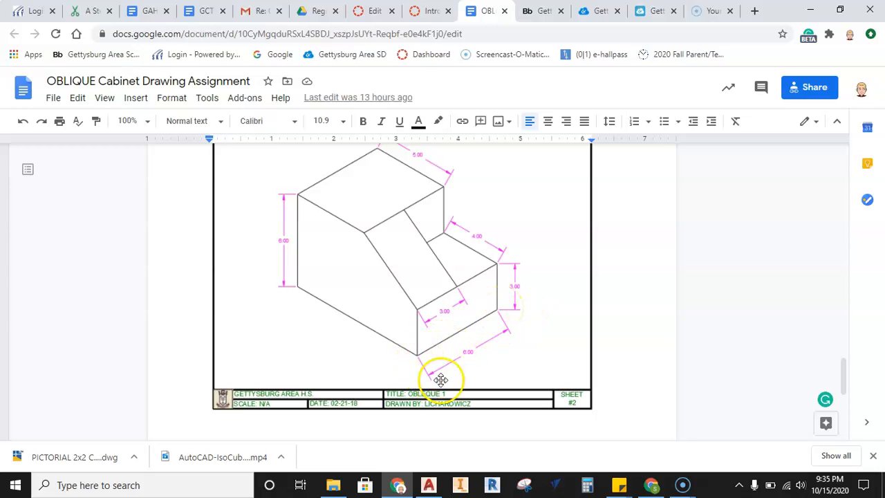
{"action": "left_click", "coordinate": [429, 485]}
{"action": "left_click", "coordinate": [13, 50]}
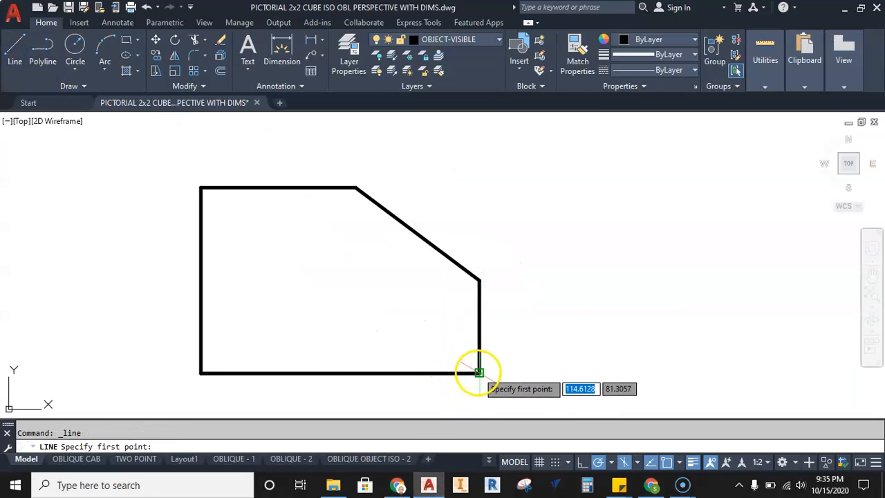
{"action": "left_click", "coordinate": [479, 373]}
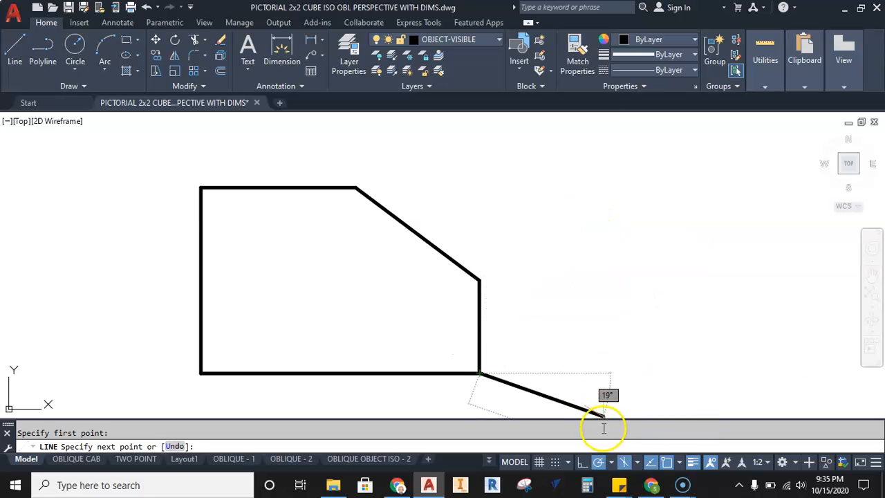
{"action": "left_click", "coordinate": [611, 463]}
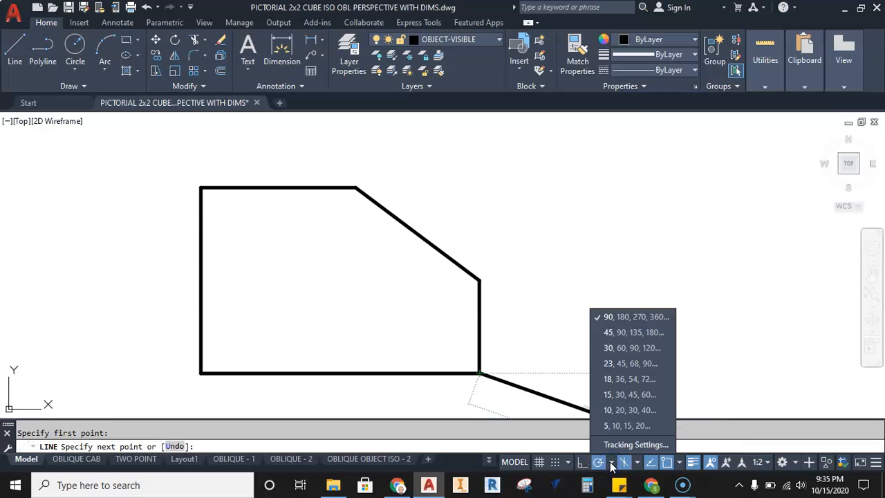
{"action": "left_click", "coordinate": [636, 334]}
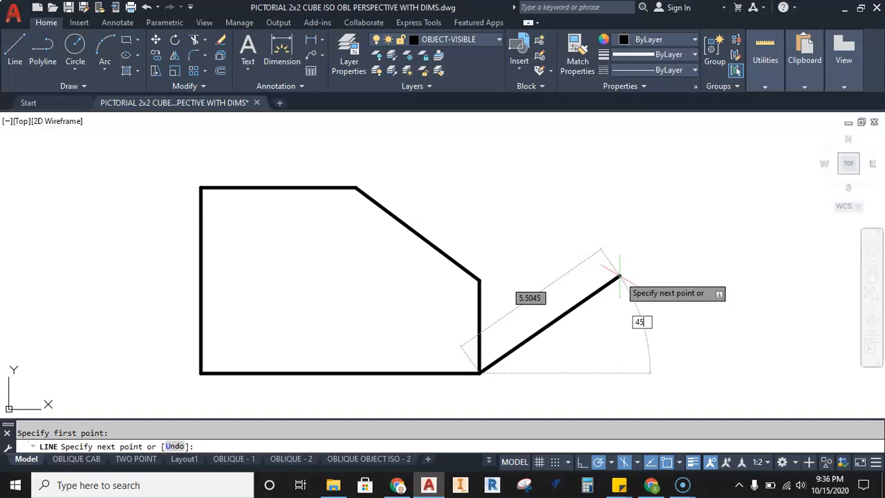
{"action": "key", "text": "Tab"}
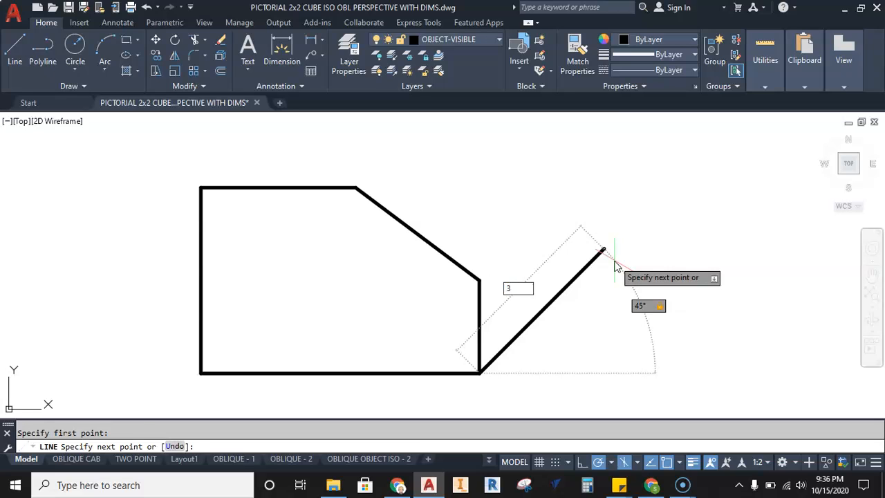
{"action": "key", "text": "Return"}
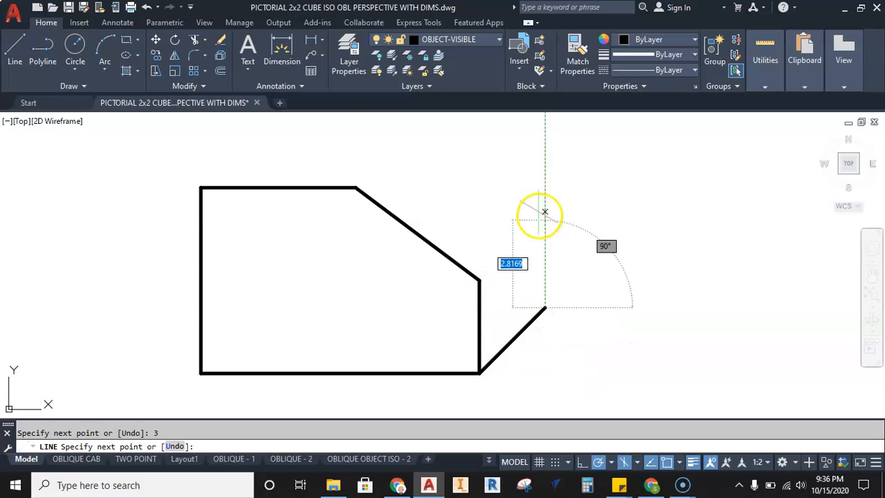
Finish the right side face with a 3-unit vertical edge and a line back to the front face's right edge at the slope's lower end.
{"action": "type", "text": "3"}
{"action": "key", "text": "Return"}
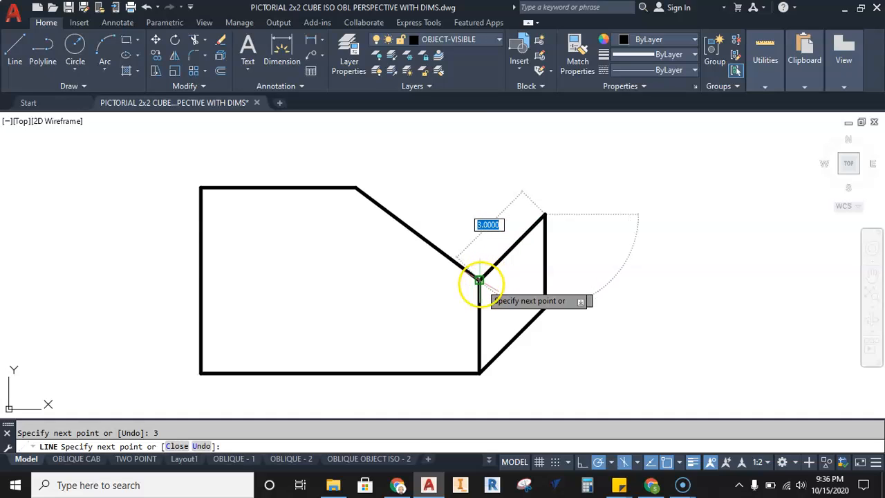
{"action": "left_click", "coordinate": [479, 280]}
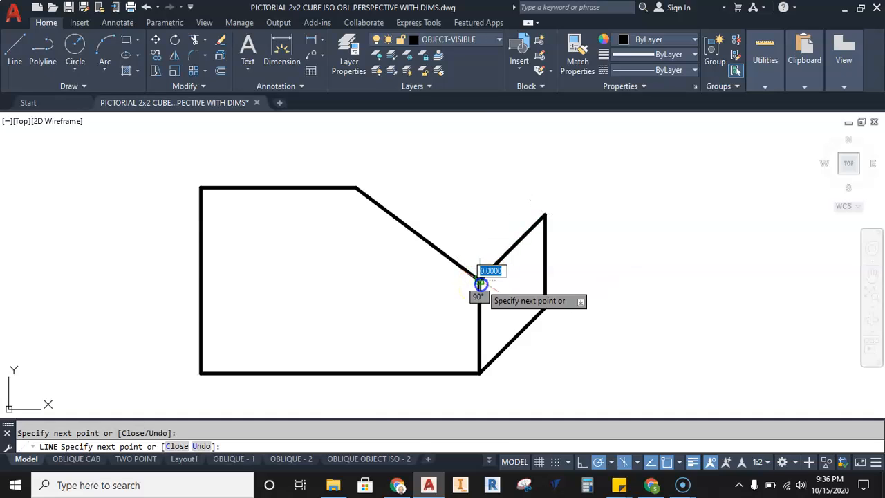
{"action": "key", "text": "Escape"}
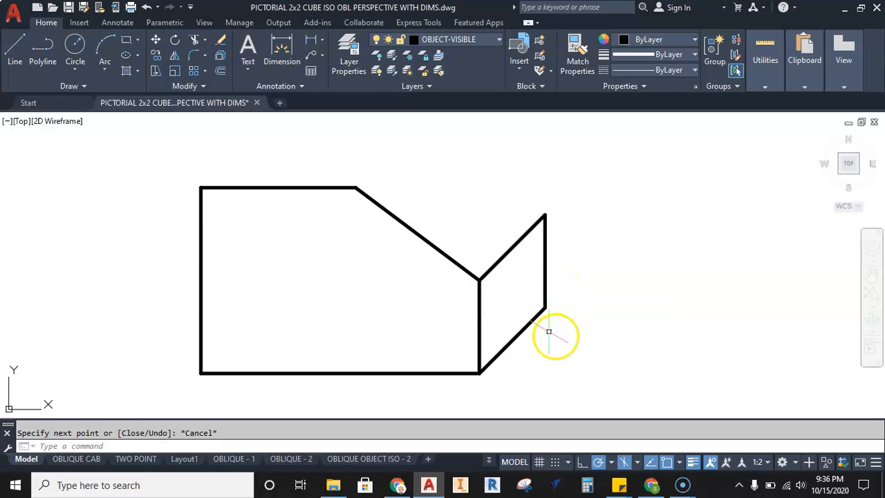
Recheck the assignment drawing and draw the top face from the upper-left corner: 3 units at 45°, 5 units horizontal, and back to the slope's upper end.
{"action": "left_click", "coordinate": [428, 486]}
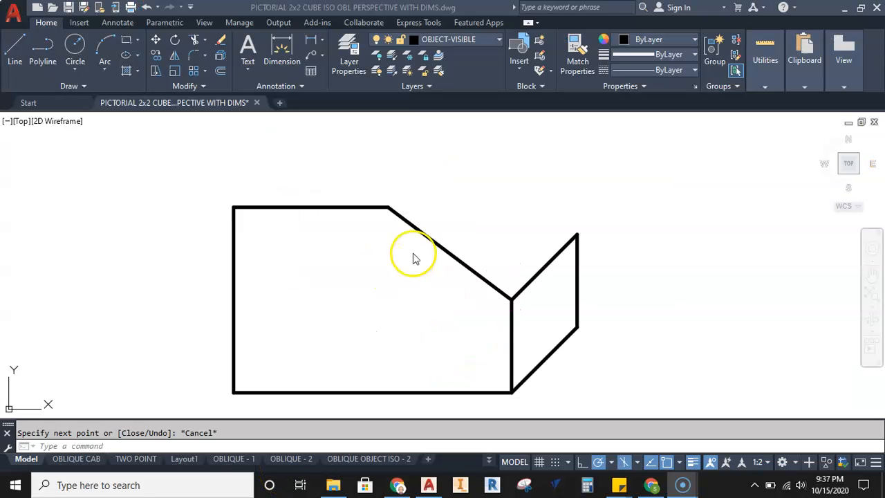
{"action": "scroll", "coordinate": [339, 250], "scroll_direction": "down", "scroll_amount": 2}
{"action": "middle_click_drag", "start_coordinate": [342, 247], "coordinate": [338, 292]}
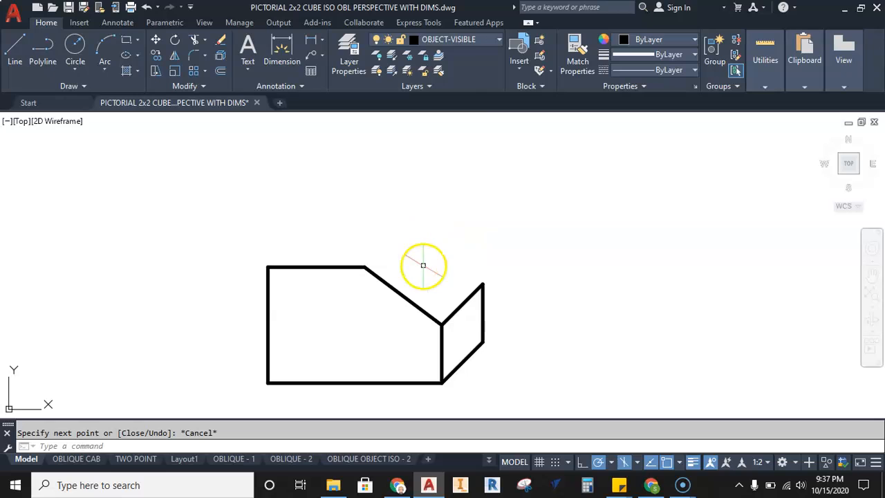
{"action": "left_click", "coordinate": [397, 485]}
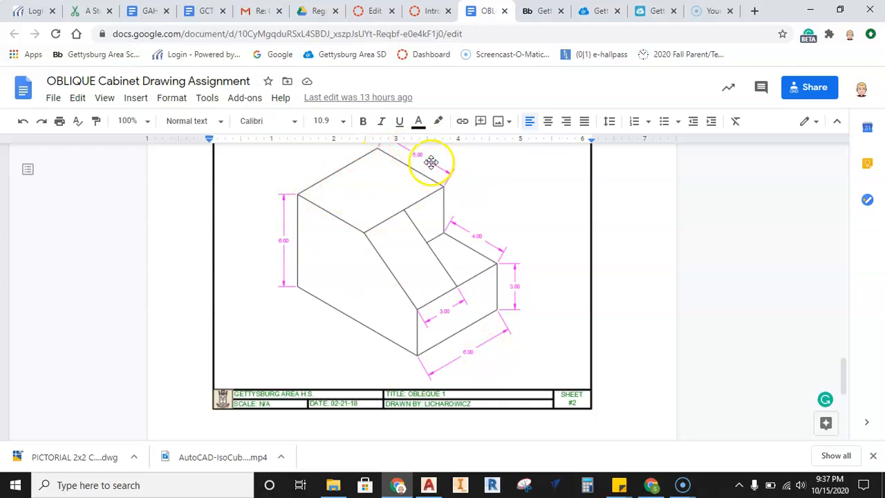
{"action": "left_click", "coordinate": [429, 485]}
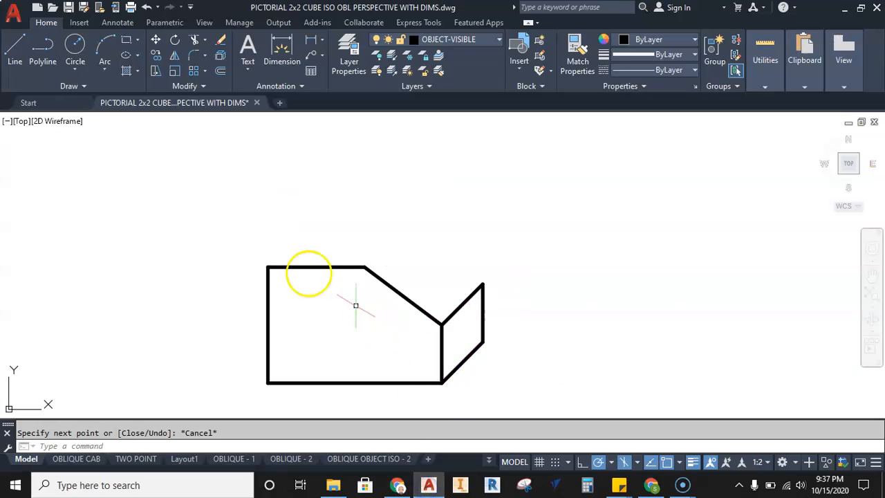
{"action": "left_click", "coordinate": [16, 52]}
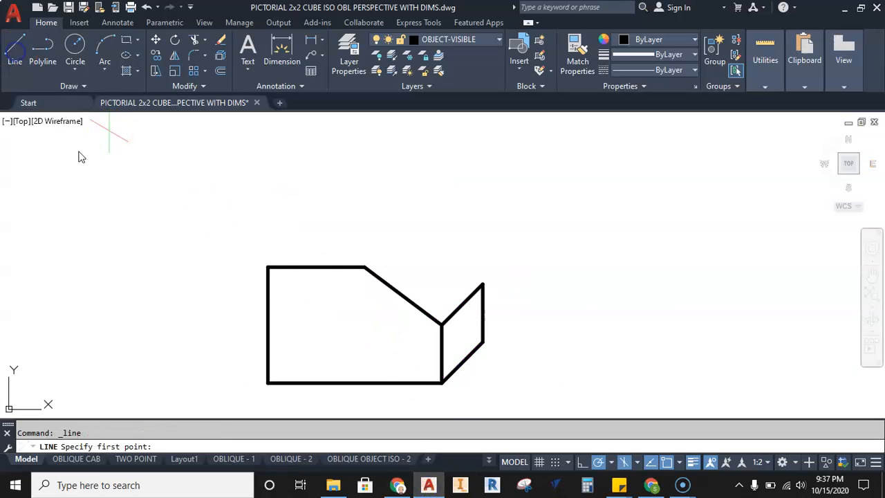
{"action": "left_click", "coordinate": [267, 266]}
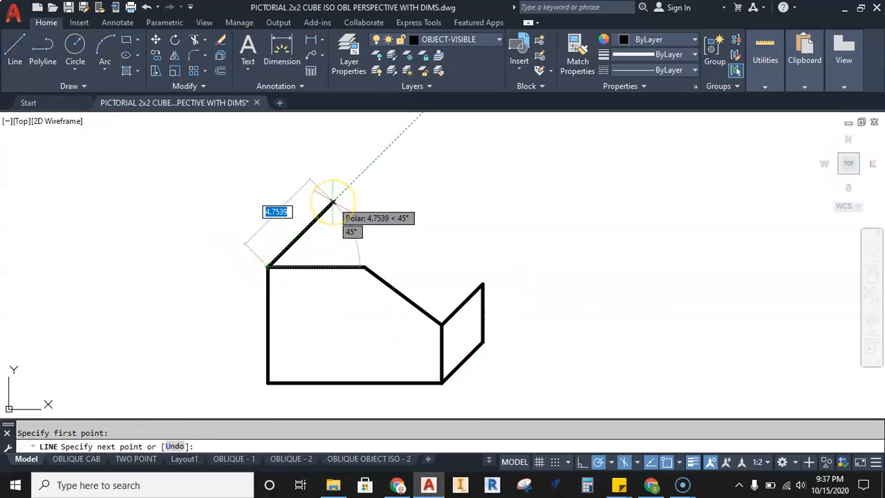
{"action": "type", "text": "3"}
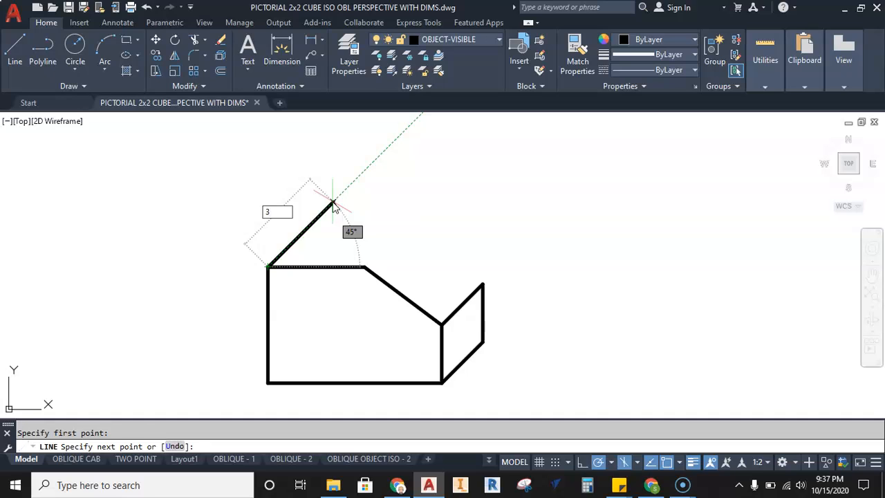
{"action": "key", "text": "Return"}
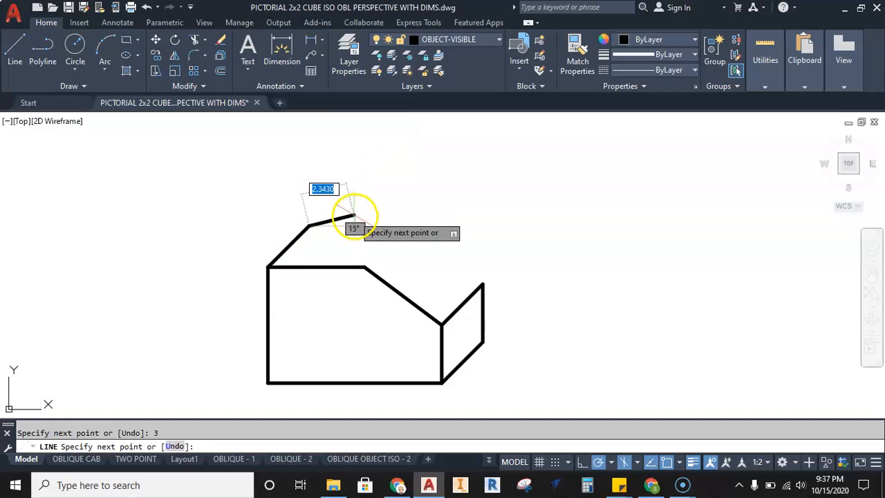
{"action": "type", "text": "5"}
{"action": "key", "text": "Return"}
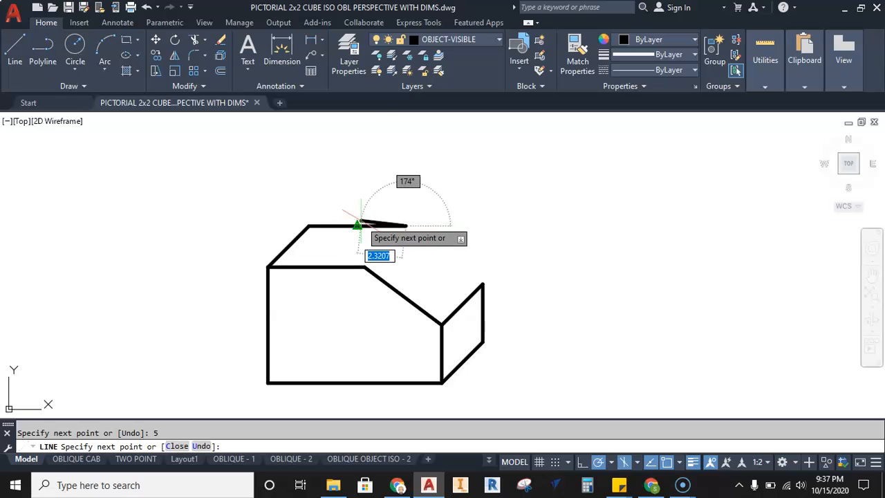
{"action": "left_click", "coordinate": [365, 266]}
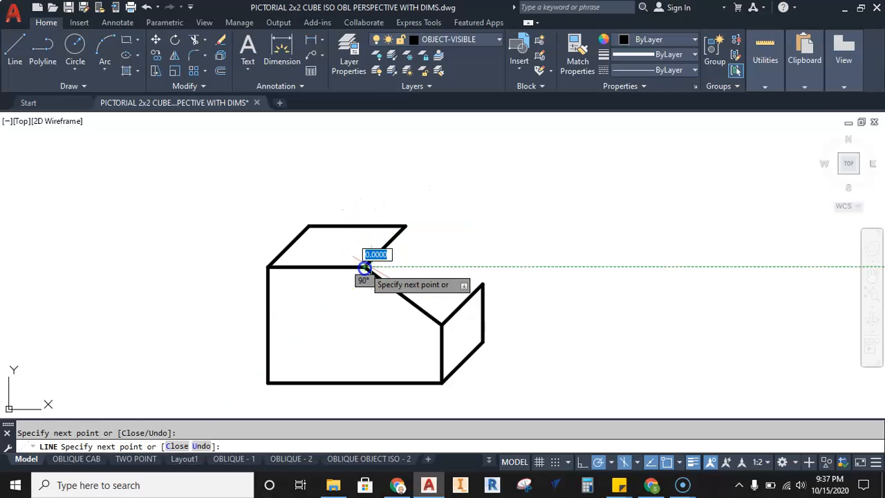
Recheck the assignment drawing and copy the front face's sloped edge 1.5 units back at 45° from its lower end.
{"action": "key", "text": "Escape"}
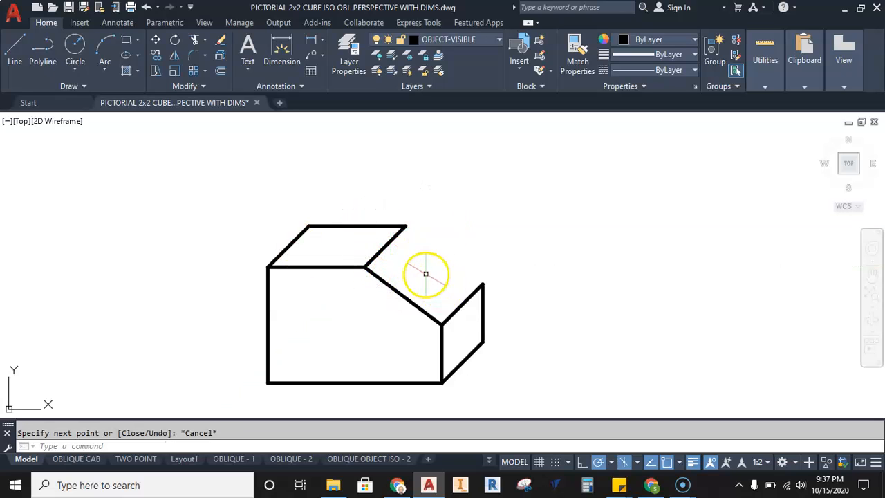
{"action": "scroll", "coordinate": [358, 307], "scroll_direction": "up", "scroll_amount": 2}
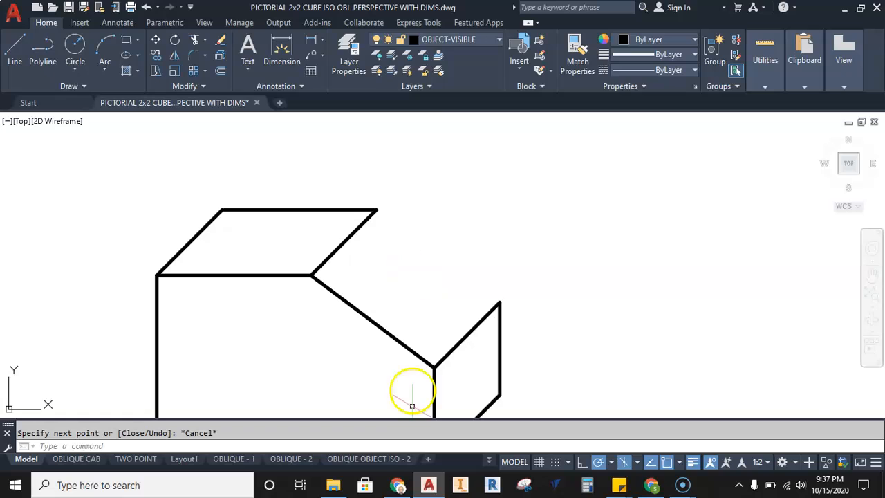
{"action": "left_click", "coordinate": [398, 485]}
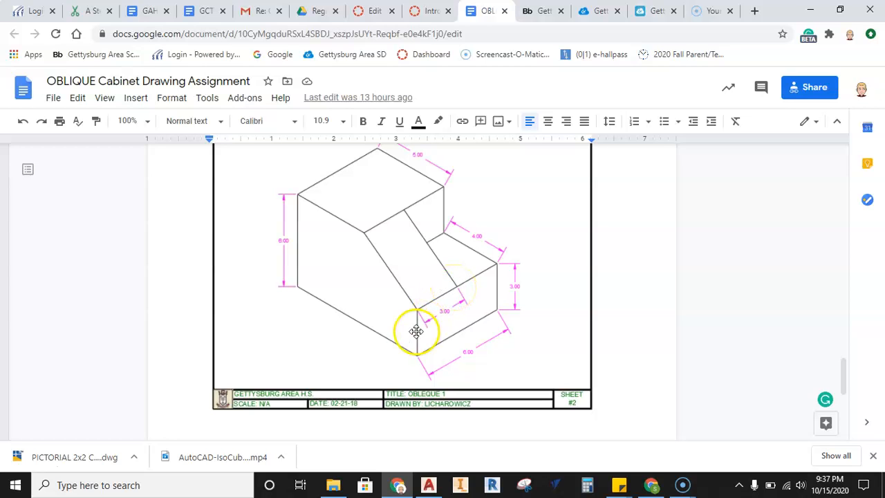
{"action": "left_click", "coordinate": [427, 486]}
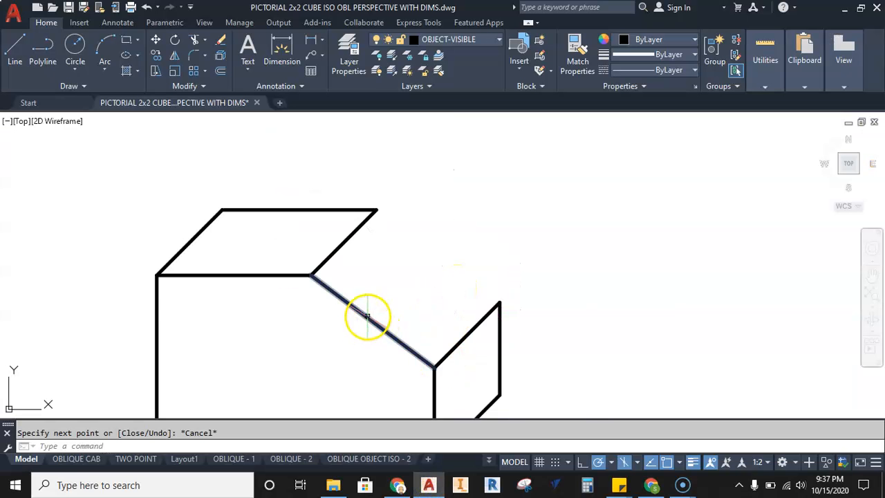
{"action": "left_click", "coordinate": [367, 316]}
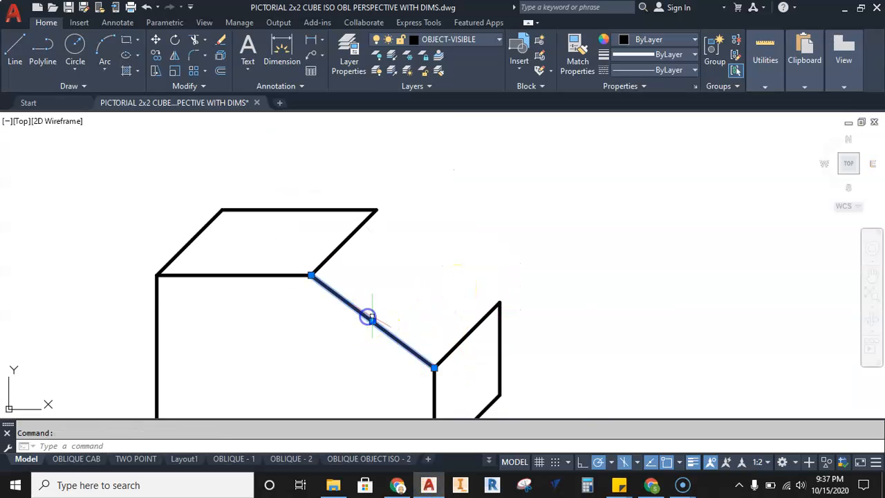
{"action": "left_click", "coordinate": [157, 56]}
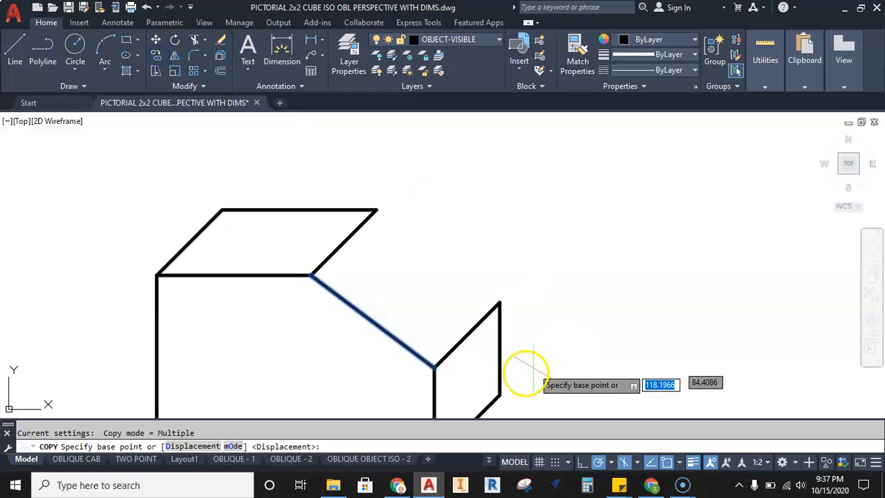
{"action": "left_click", "coordinate": [434, 367]}
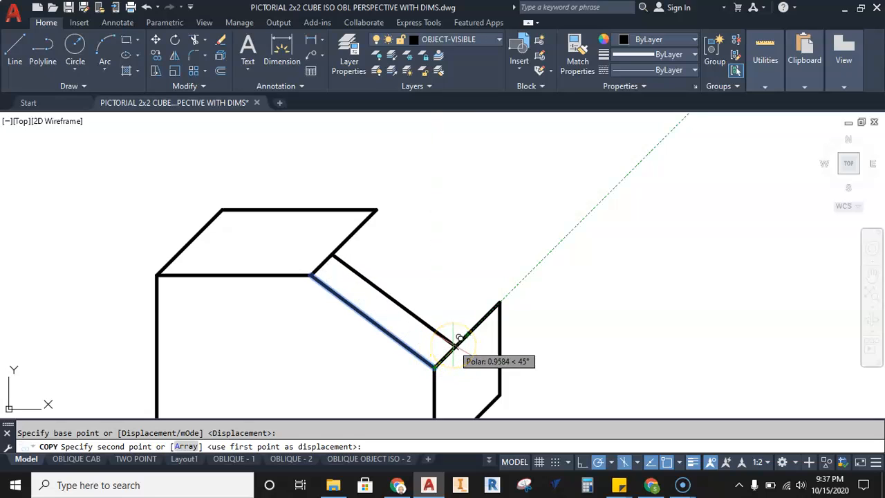
{"action": "type", "text": "1.5"}
{"action": "key", "text": "Return"}
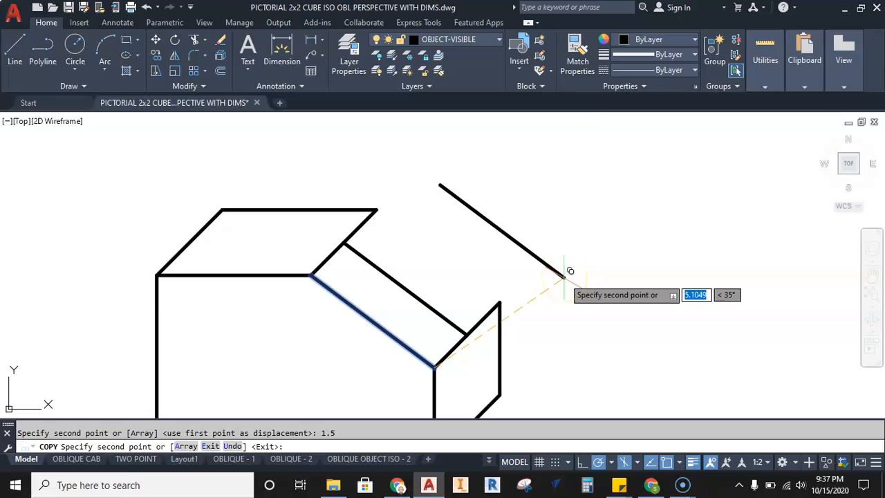
{"action": "key", "text": "Escape"}
{"action": "middle_click_drag", "start_coordinate": [533, 253], "coordinate": [567, 228]}
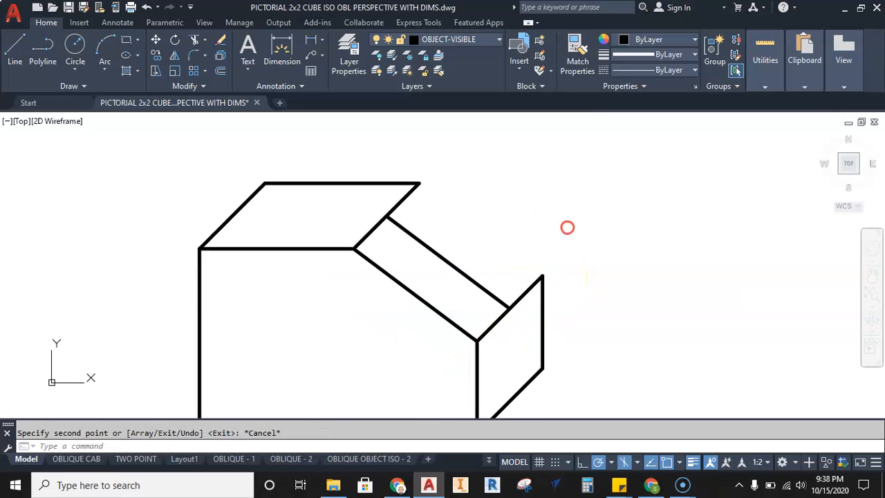
Draw a 4-unit horizontal line left from the side face's upper back corner, and a vertical line up to the top face's back-right corner.
{"action": "middle_click_drag", "start_coordinate": [515, 253], "coordinate": [546, 242]}
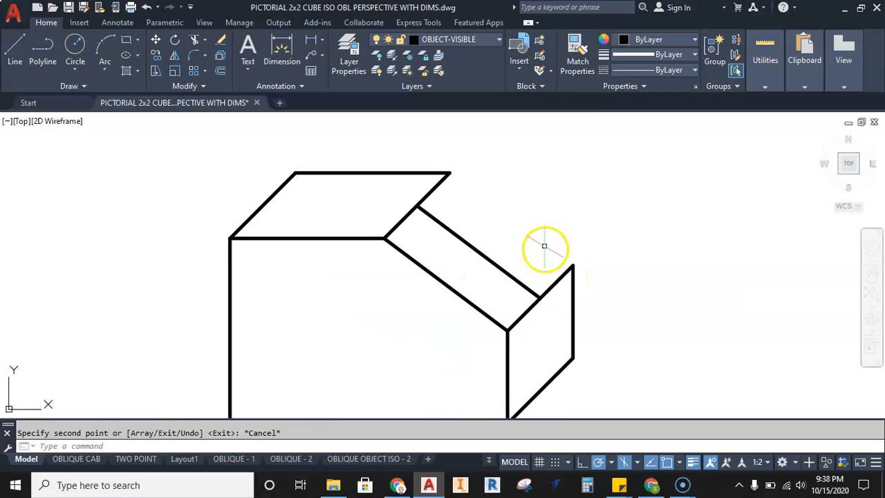
{"action": "left_click", "coordinate": [14, 47]}
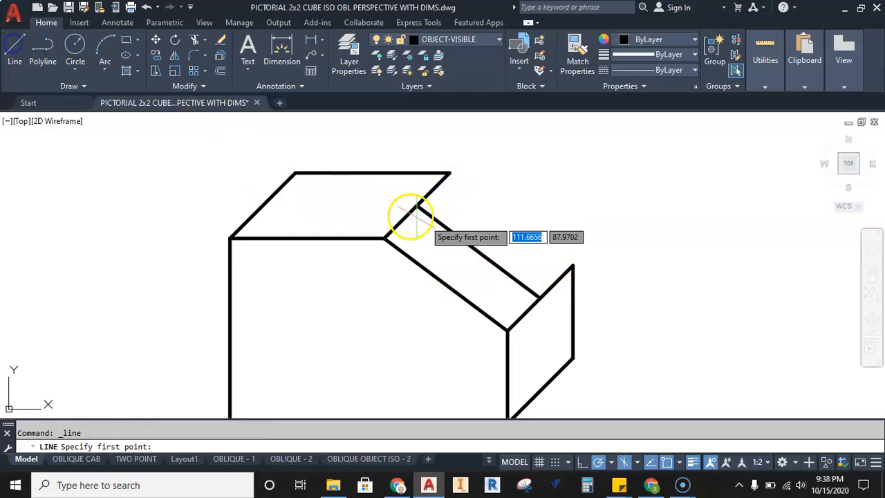
{"action": "left_click", "coordinate": [573, 266]}
{"action": "left_click", "coordinate": [397, 484]}
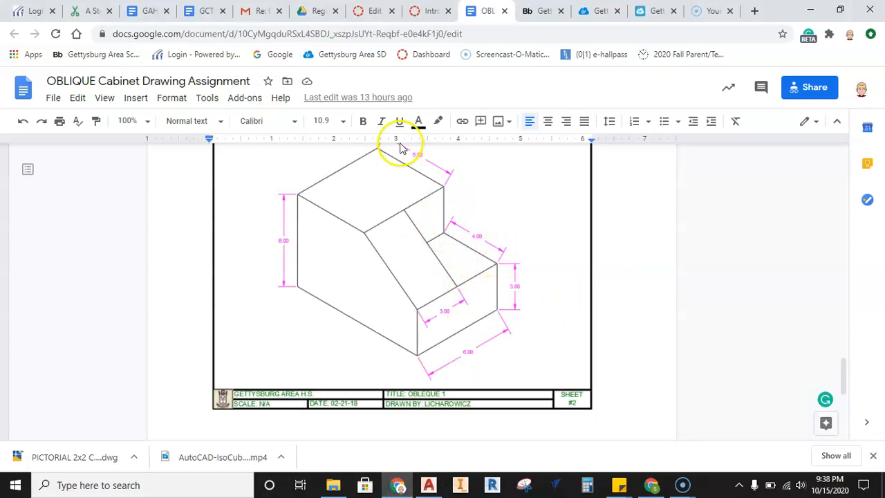
{"action": "left_click", "coordinate": [429, 484]}
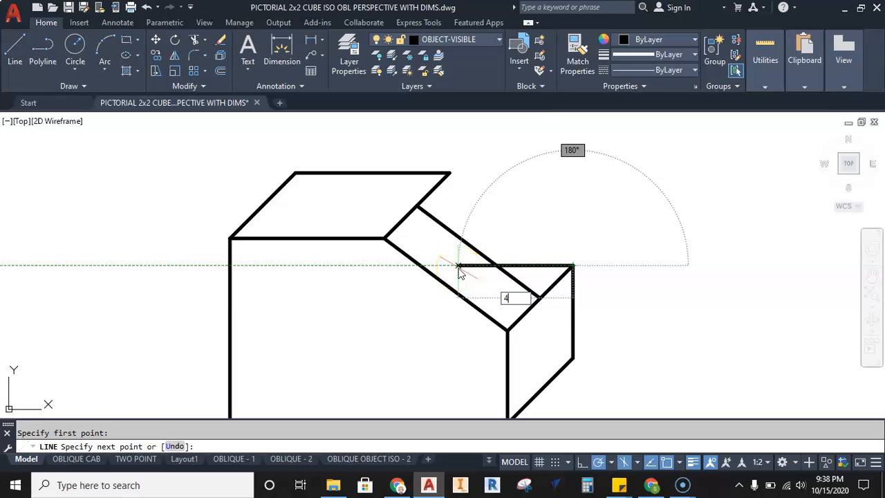
{"action": "key", "text": "Return"}
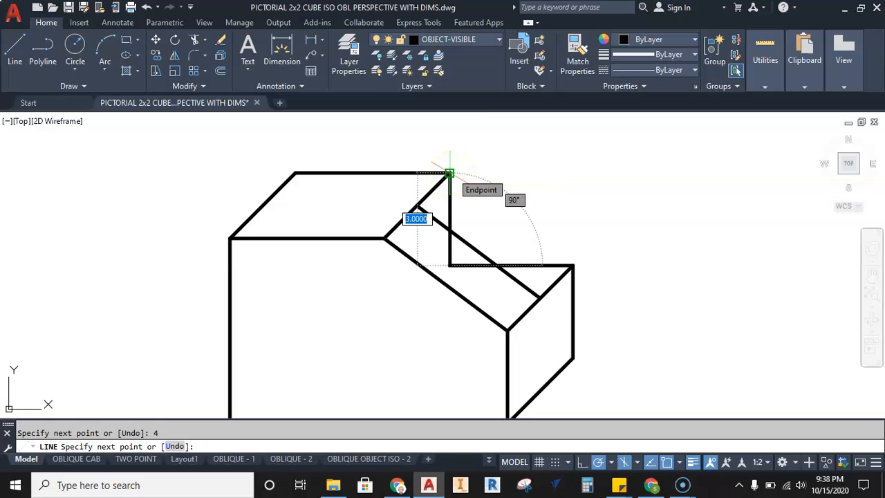
{"action": "left_click", "coordinate": [450, 173]}
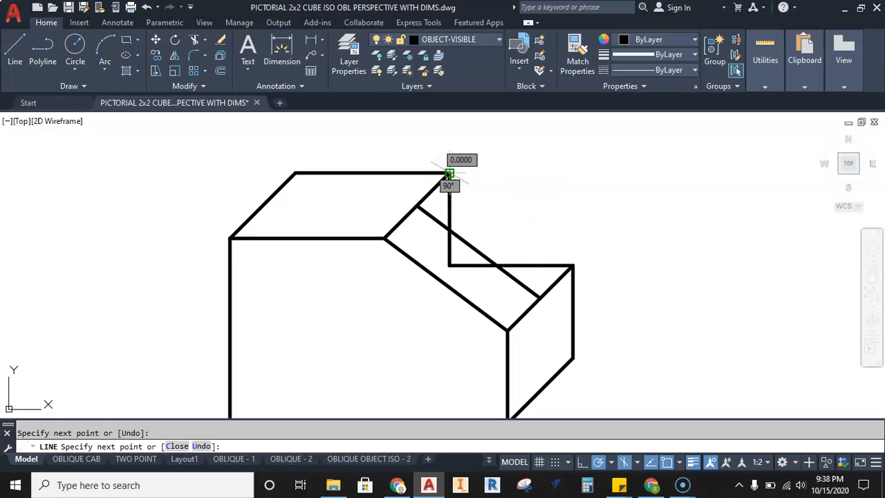
{"action": "key", "text": "Escape"}
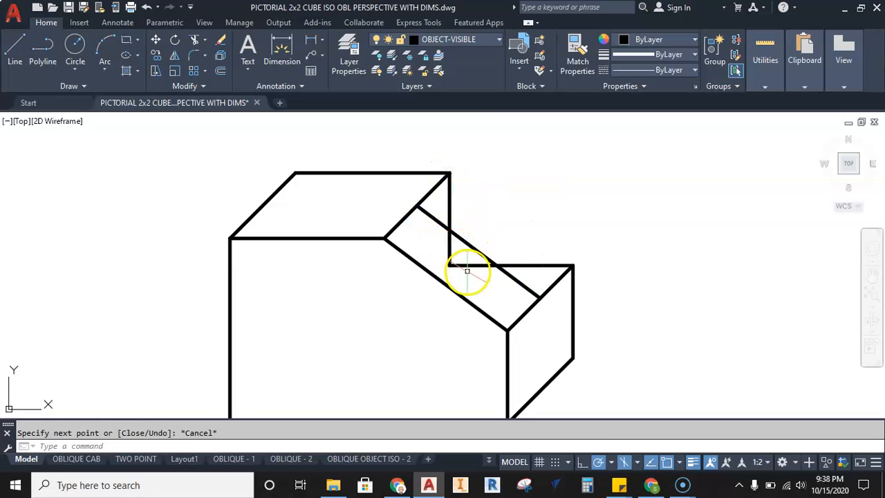
Trim the parts of the new horizontal and vertical lines that lie hidden behind the sloped face.
{"action": "left_click", "coordinate": [197, 41]}
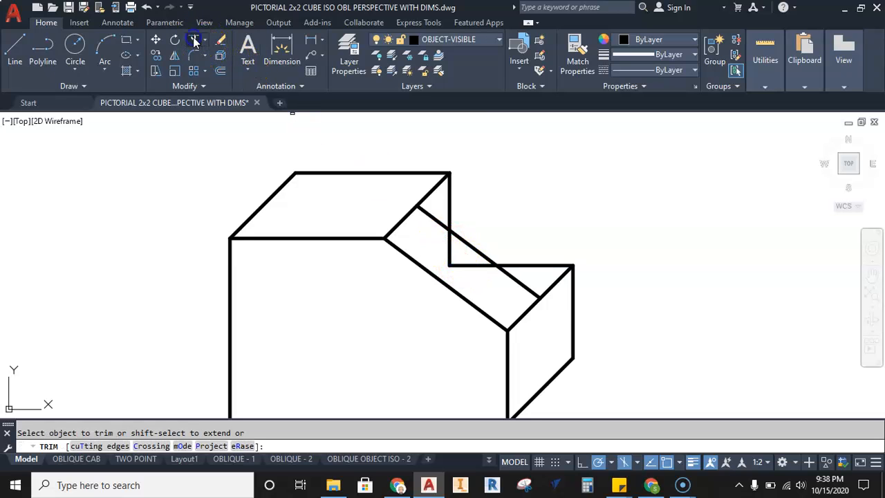
{"action": "left_click", "coordinate": [460, 264]}
{"action": "left_click", "coordinate": [450, 251]}
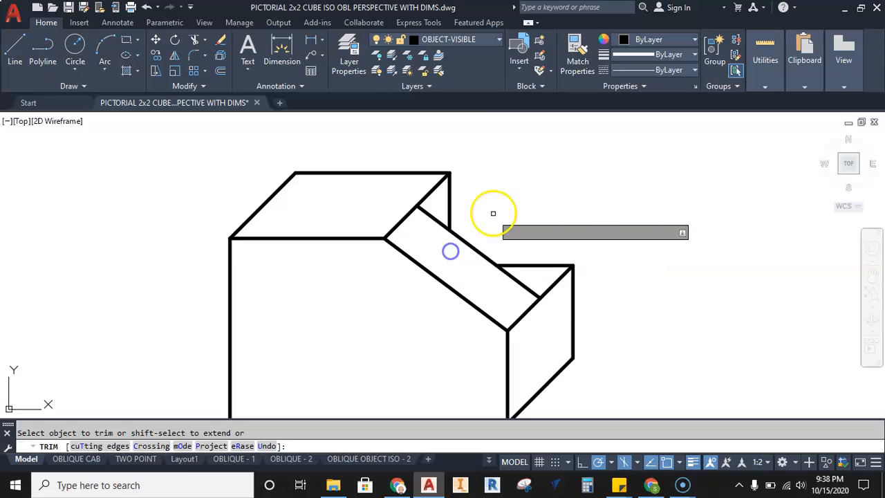
{"action": "scroll", "coordinate": [512, 207], "scroll_direction": "down", "scroll_amount": 2}
{"action": "middle_click_drag", "start_coordinate": [529, 207], "coordinate": [476, 221]}
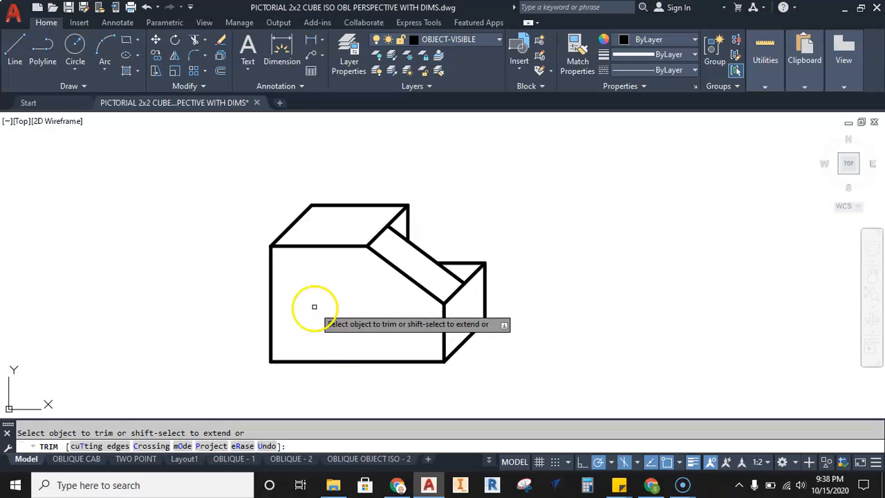
{"action": "middle_click_drag", "start_coordinate": [313, 311], "coordinate": [371, 313]}
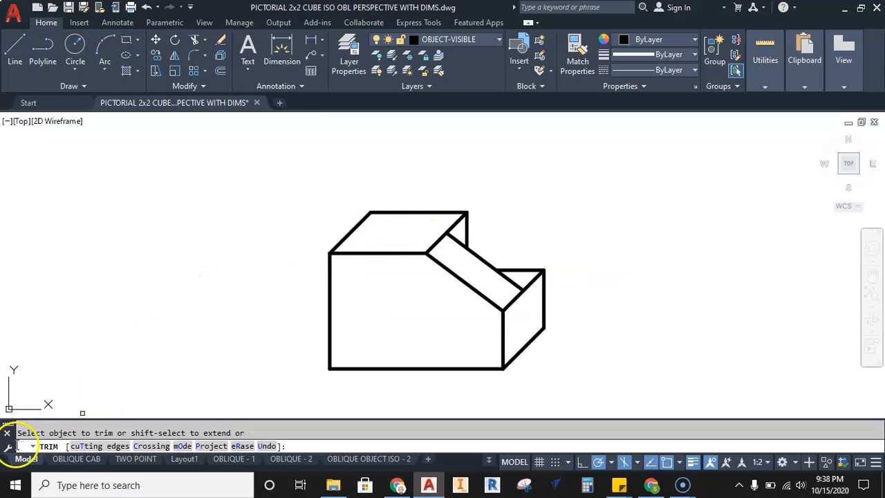
{"action": "key", "text": "Escape"}
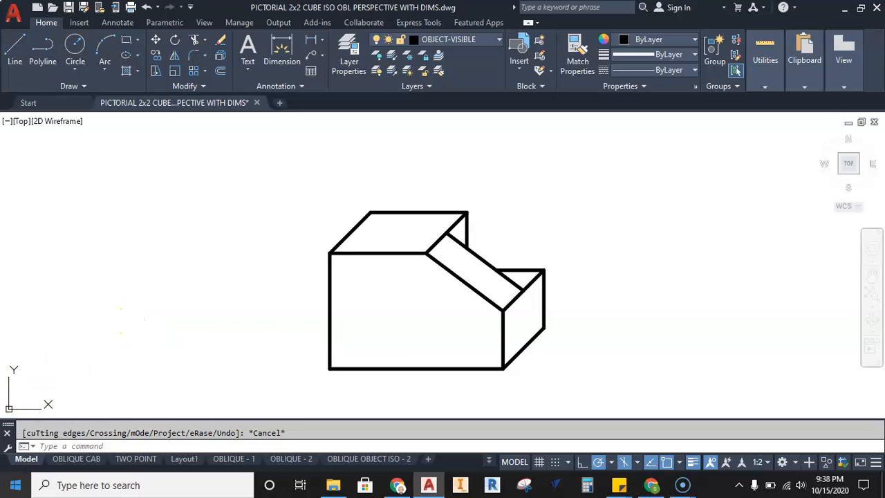
Make the DIMENSIONS layer current and check which dimension style is active.
{"action": "left_click", "coordinate": [474, 40]}
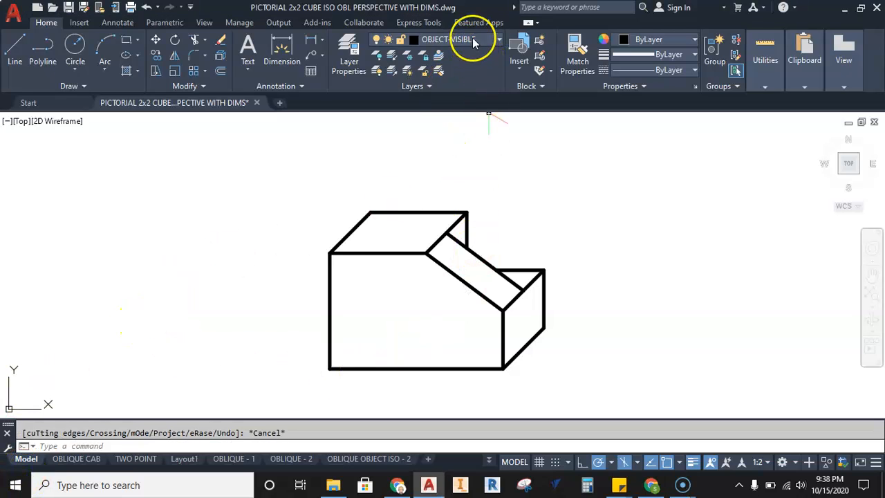
{"action": "left_click", "coordinate": [476, 39]}
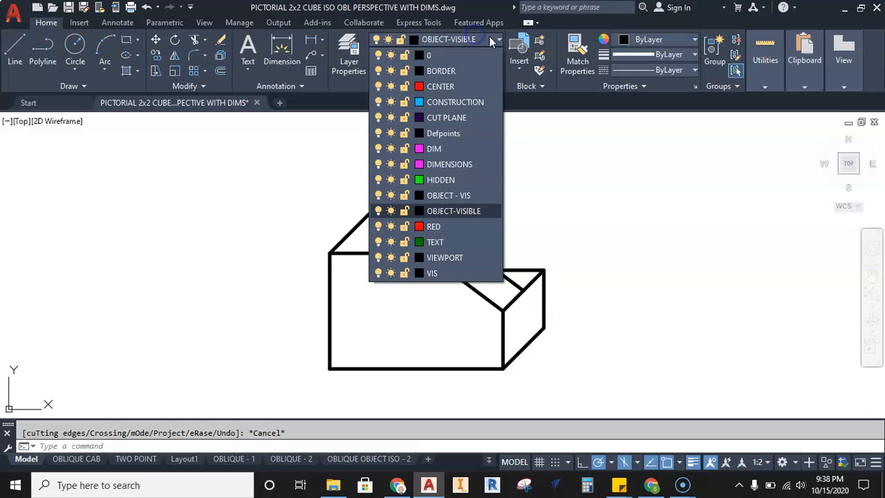
{"action": "left_click", "coordinate": [446, 164]}
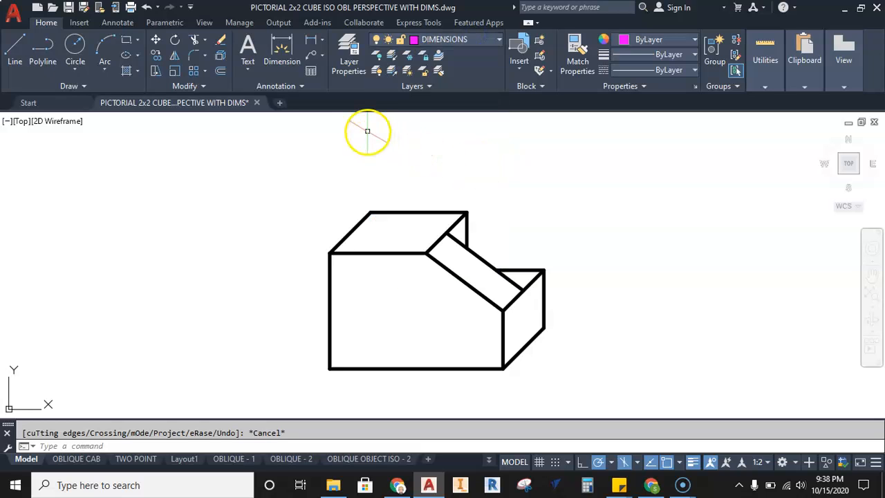
{"action": "left_click", "coordinate": [293, 85]}
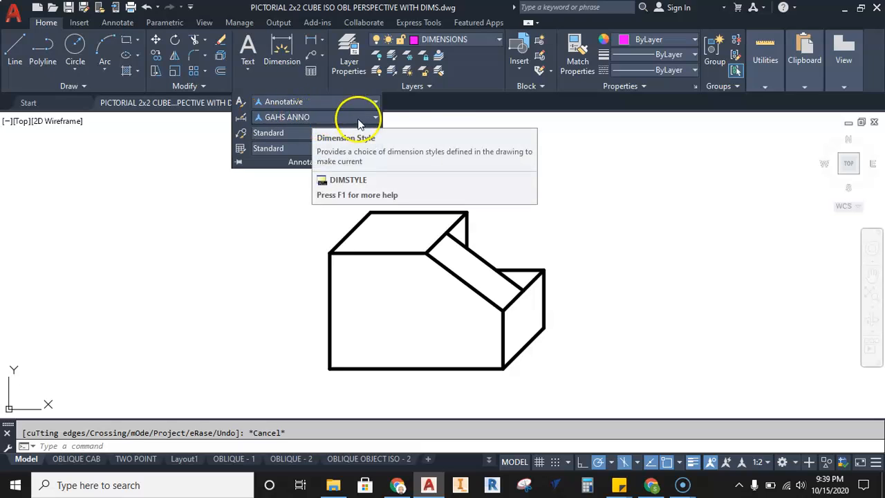
{"action": "left_click", "coordinate": [440, 169]}
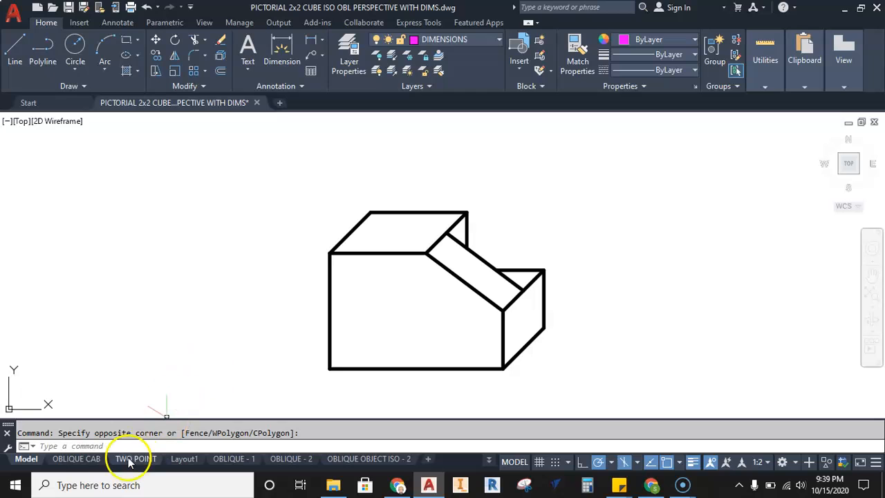
Look through the OBLIQUE - 2 and TWO POINT layouts to see how they are dimensioned, and return to model space.
{"action": "mouse_move", "coordinate": [96, 467]}
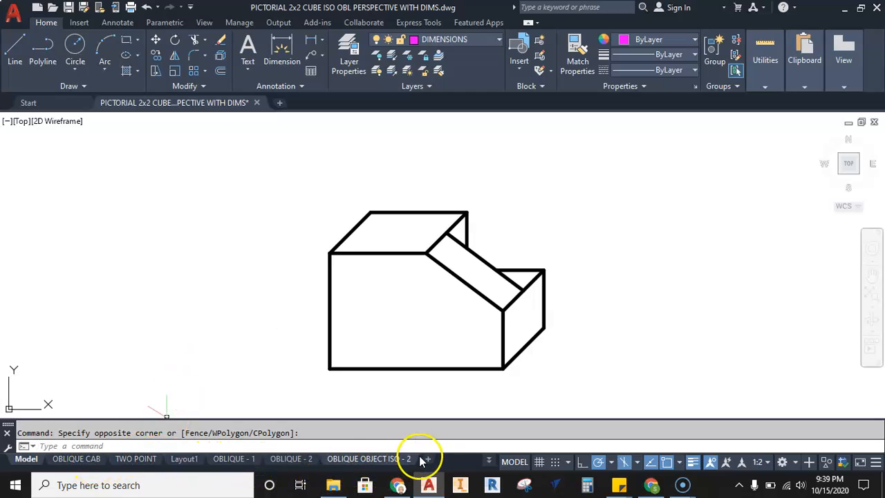
{"action": "left_click", "coordinate": [273, 461]}
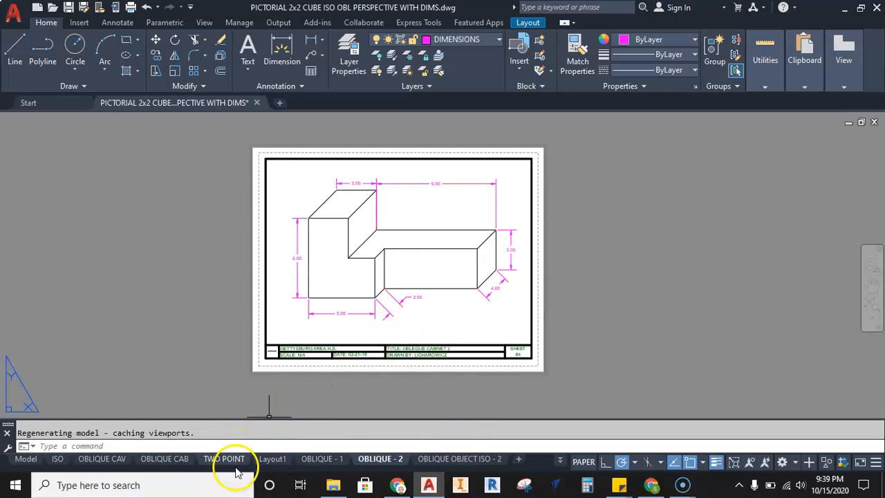
{"action": "left_click", "coordinate": [273, 459]}
{"action": "left_click", "coordinate": [235, 458]}
{"action": "left_click", "coordinate": [414, 297]}
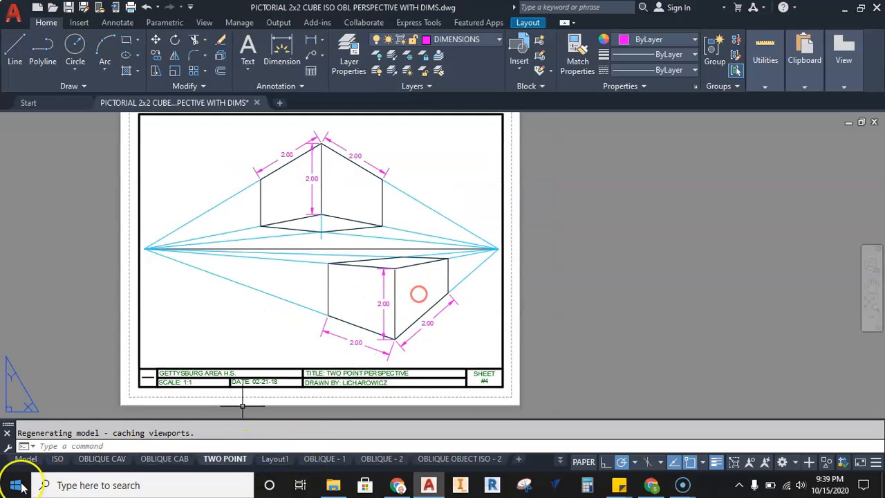
{"action": "left_click", "coordinate": [25, 462]}
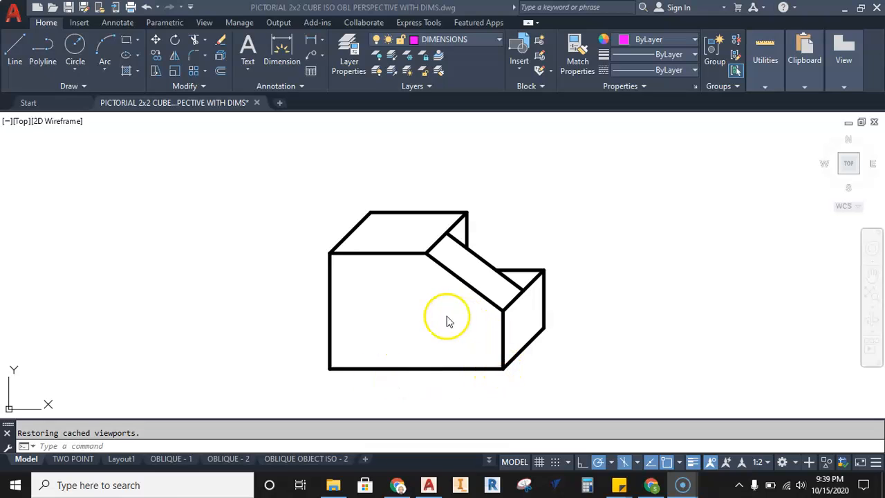
Set the annotation scale to 1:2 for dimensioning the oblique block.
{"action": "scroll", "coordinate": [426, 319], "scroll_direction": "down", "scroll_amount": 2}
{"action": "scroll", "coordinate": [427, 318], "scroll_direction": "up", "scroll_amount": 4}
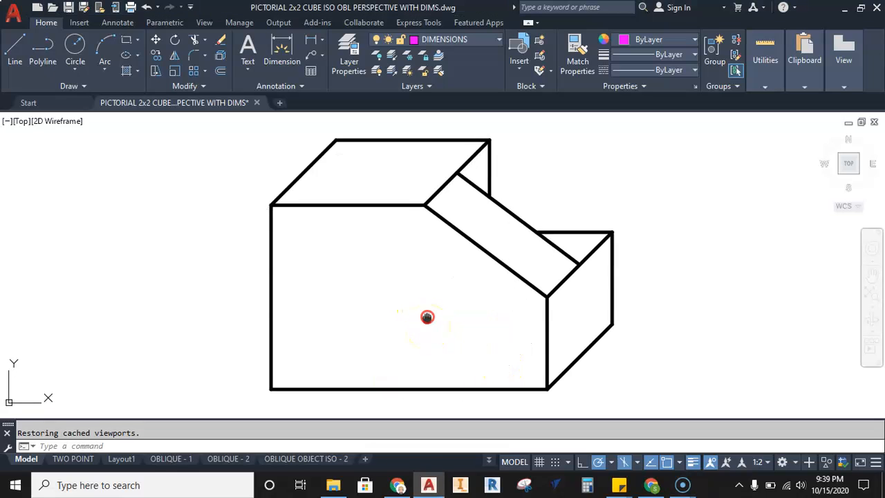
{"action": "scroll", "coordinate": [427, 320], "scroll_direction": "down", "scroll_amount": 2}
{"action": "left_click", "coordinate": [760, 462]}
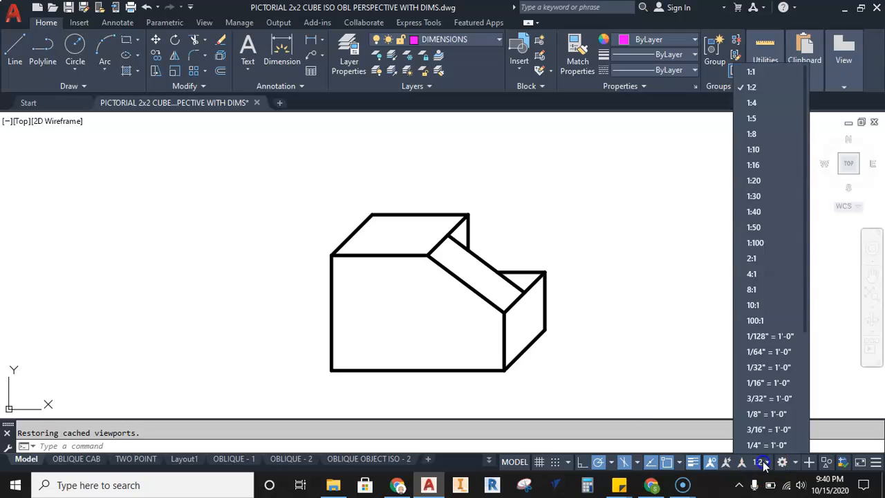
{"action": "left_click", "coordinate": [768, 96]}
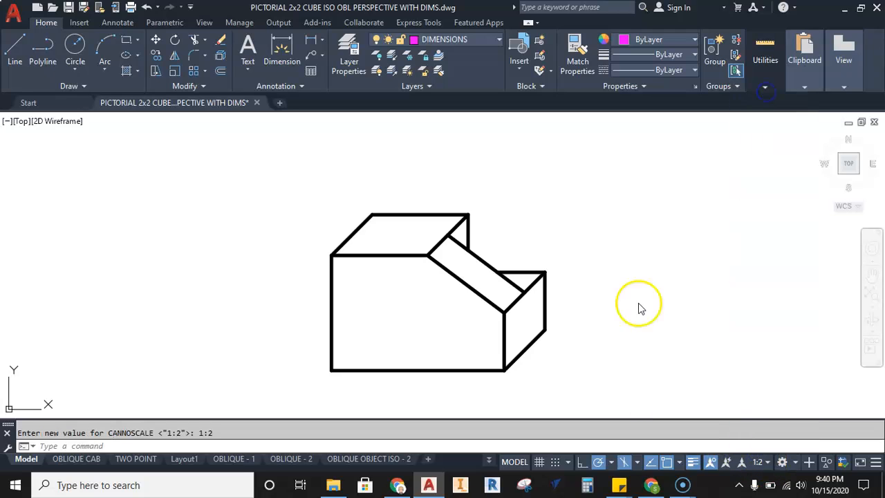
Add a linear dimension above the block's upper back edge to show the width of the top face.
{"action": "left_click", "coordinate": [312, 42]}
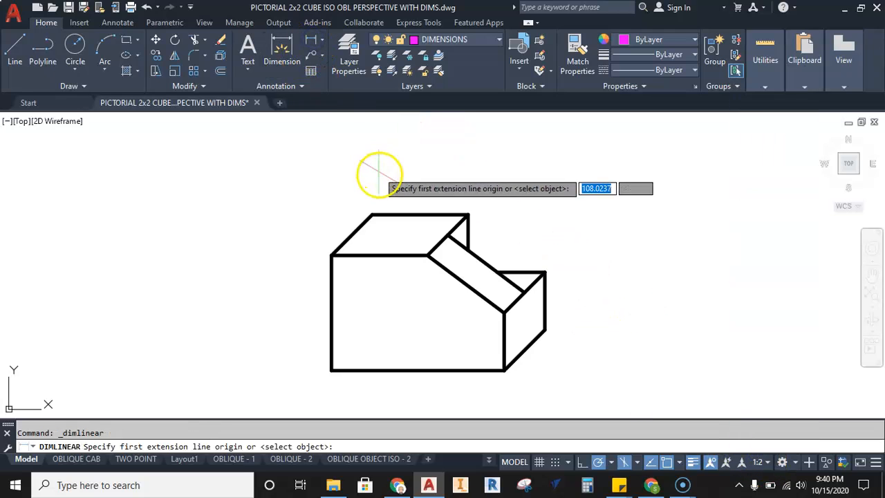
{"action": "left_click", "coordinate": [372, 214]}
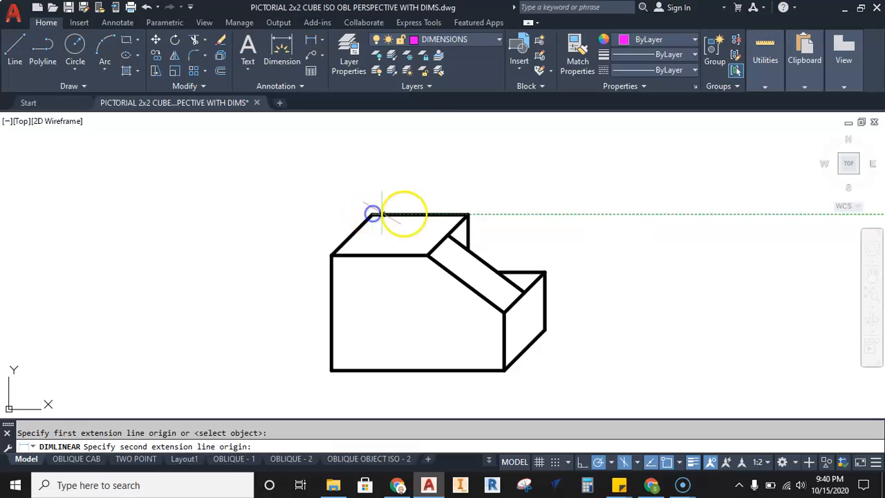
{"action": "left_click", "coordinate": [468, 215]}
{"action": "left_click", "coordinate": [463, 199]}
{"action": "scroll", "coordinate": [423, 200], "scroll_direction": "up", "scroll_amount": 2}
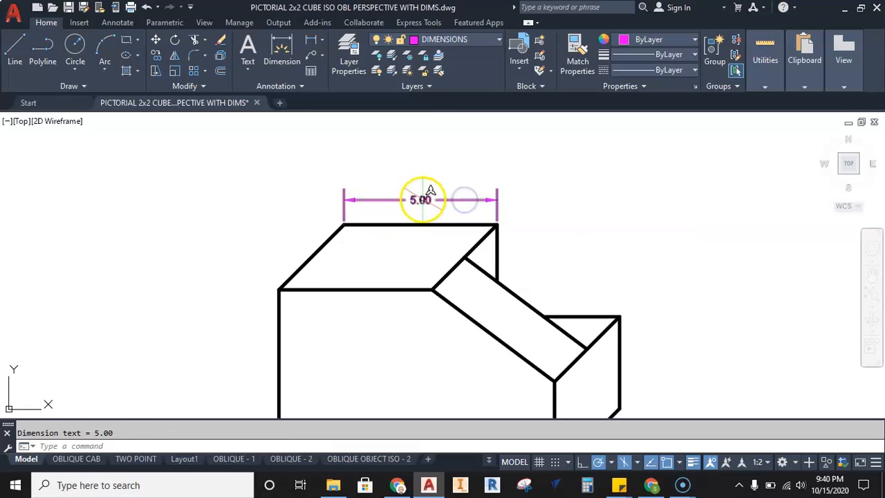
{"action": "scroll", "coordinate": [423, 199], "scroll_direction": "down", "scroll_amount": 2}
{"action": "middle_click_drag", "start_coordinate": [527, 247], "coordinate": [509, 230]}
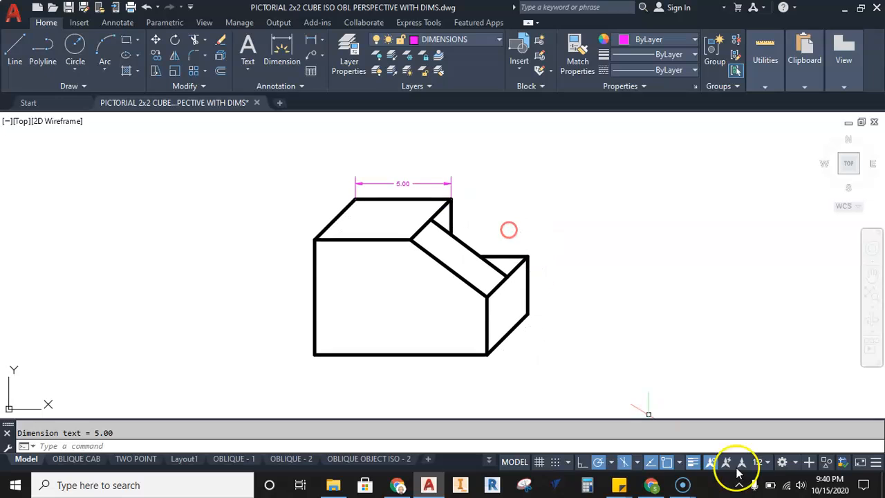
Add a linear dimension below the front face's bottom edge to show the block's overall width.
{"action": "left_click", "coordinate": [311, 39]}
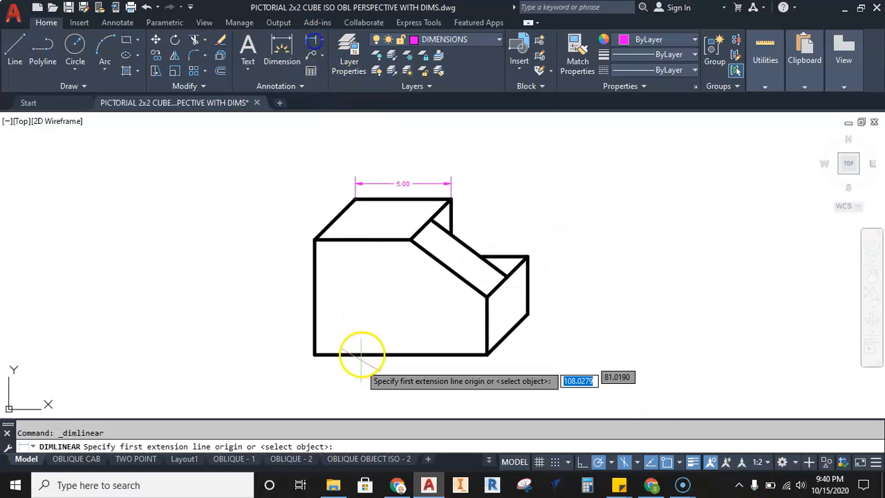
{"action": "left_click", "coordinate": [315, 354]}
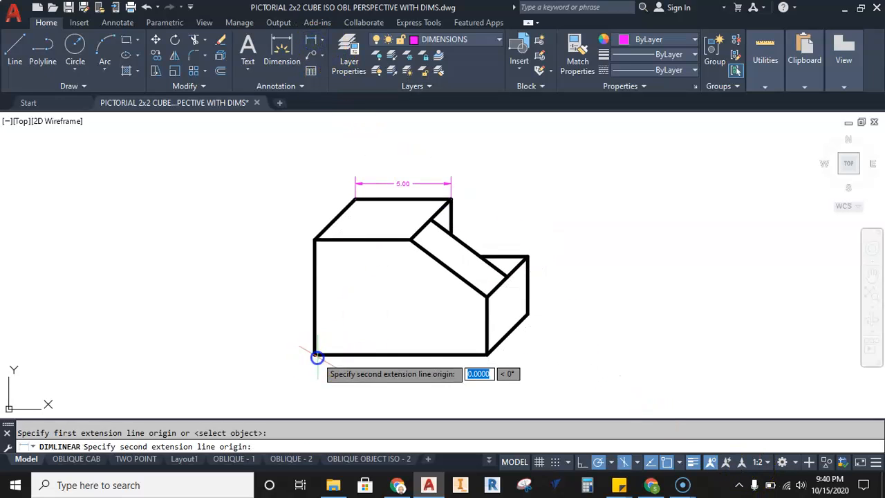
{"action": "left_click", "coordinate": [487, 355]}
{"action": "left_click", "coordinate": [456, 368]}
Add a vertical linear dimension beside the front face's outer left edge to show the block's overall height.
{"action": "right_click", "coordinate": [406, 312]}
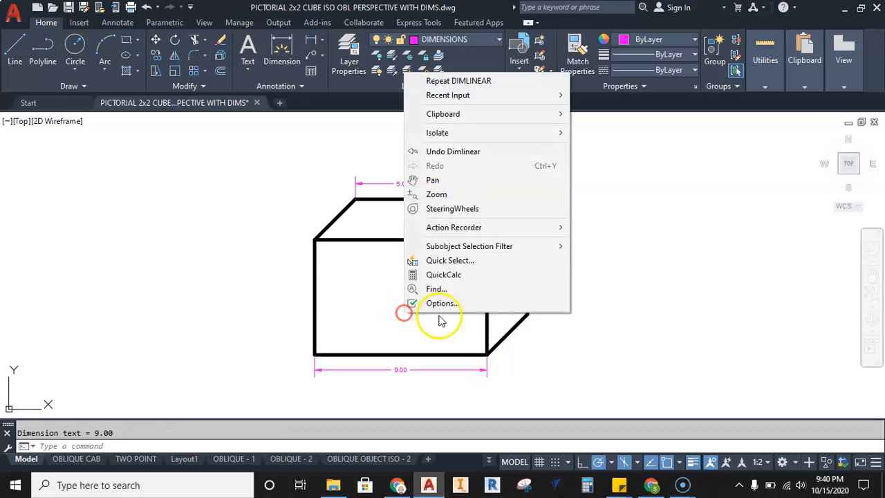
{"action": "left_click", "coordinate": [454, 81]}
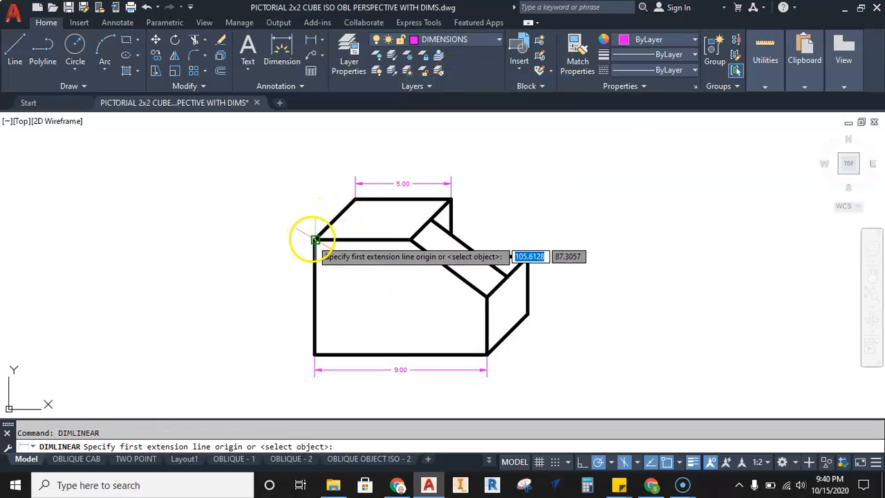
{"action": "left_click", "coordinate": [314, 240]}
{"action": "left_click", "coordinate": [314, 354]}
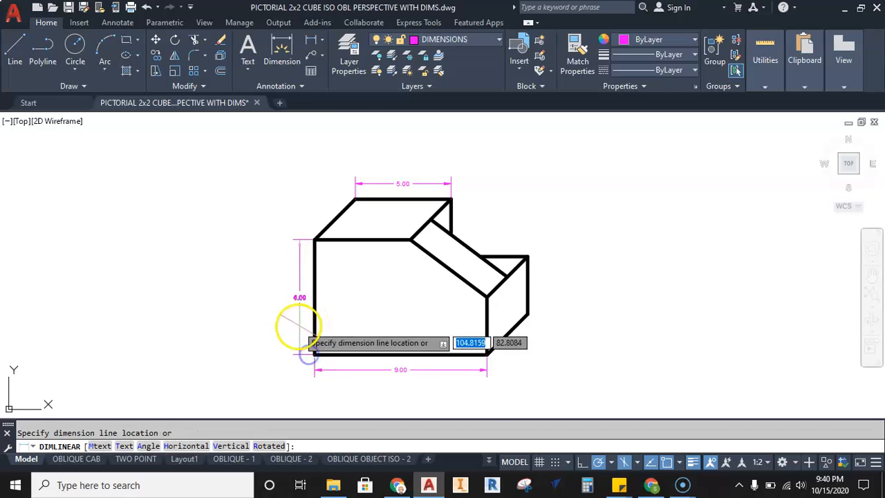
{"action": "left_click", "coordinate": [297, 349]}
Add a vertical linear dimension beside the lower step's rear right edge to show the step's height.
{"action": "right_click", "coordinate": [422, 315]}
{"action": "left_click", "coordinate": [470, 84]}
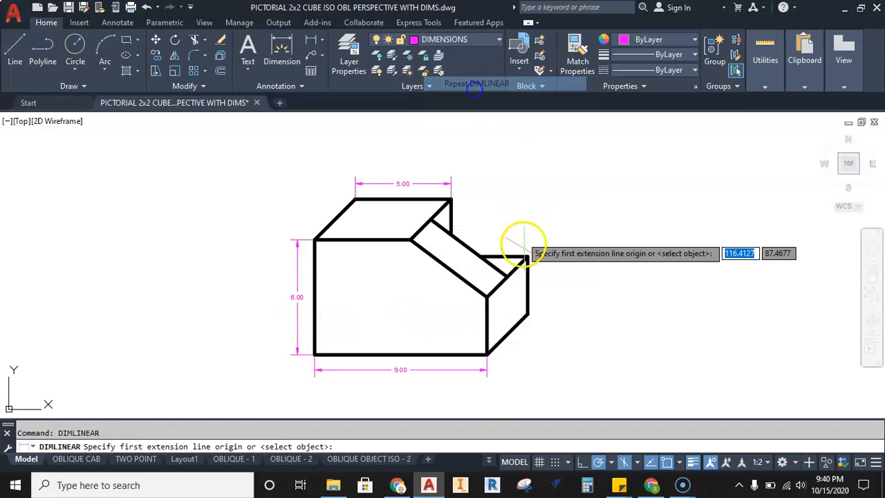
{"action": "left_click", "coordinate": [528, 257]}
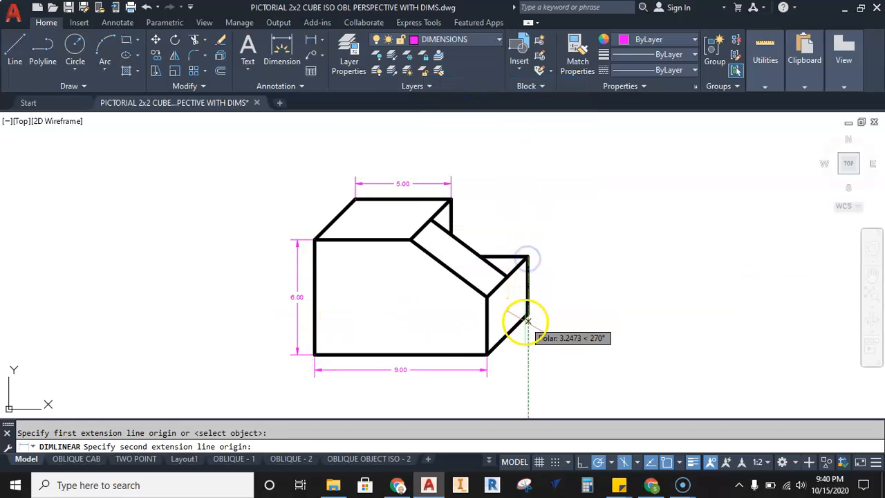
{"action": "left_click", "coordinate": [527, 315]}
{"action": "left_click", "coordinate": [544, 300]}
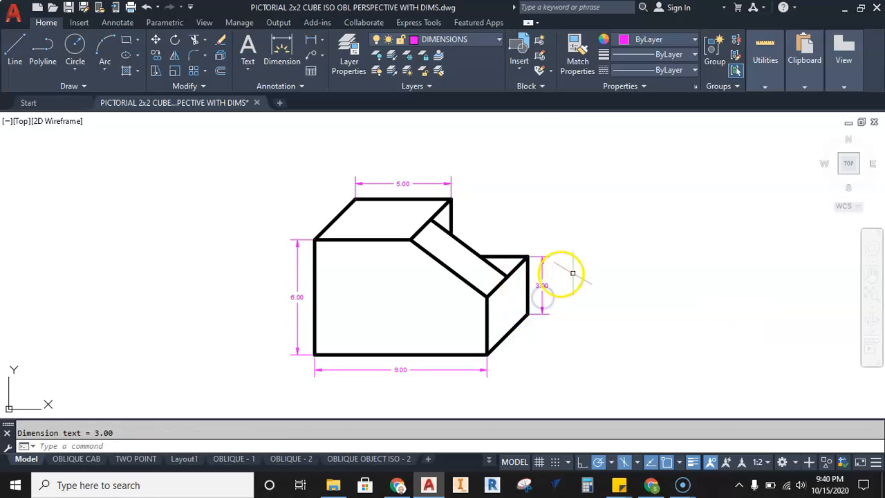
Add a horizontal linear dimension from the lower step's rear corner to the top face's rear right corner, in line with the top width dimension.
{"action": "right_click", "coordinate": [552, 225]}
{"action": "left_click", "coordinate": [594, 232]}
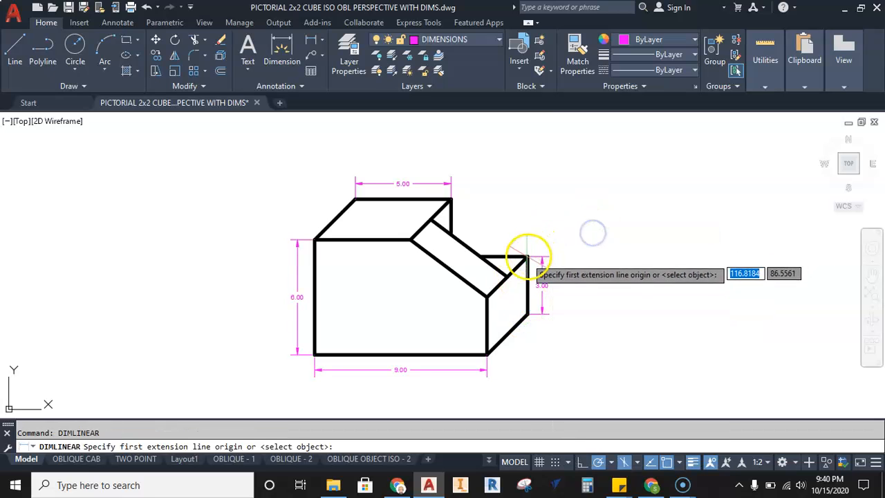
{"action": "left_click", "coordinate": [528, 256]}
{"action": "left_click", "coordinate": [451, 199]}
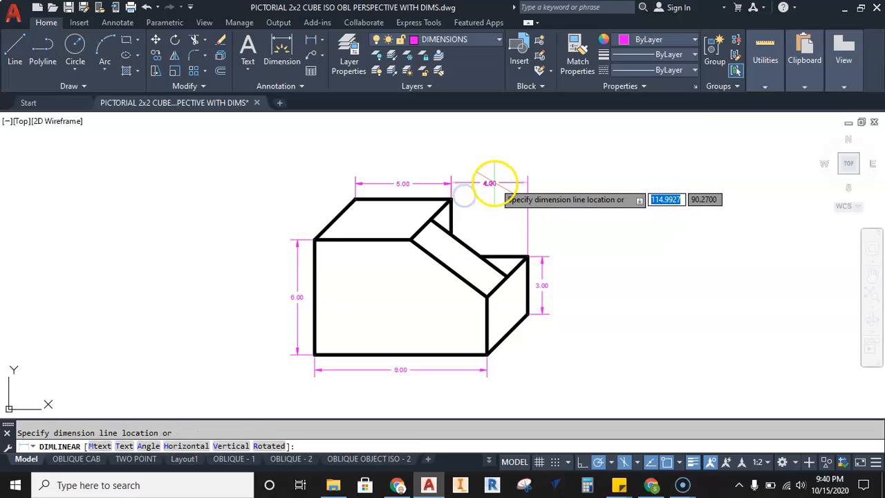
{"action": "left_click", "coordinate": [492, 185]}
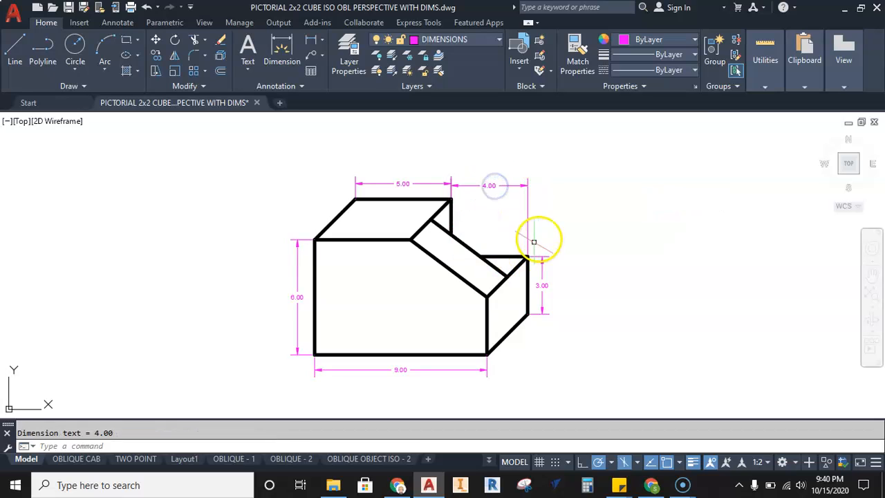
{"action": "middle_click_drag", "start_coordinate": [350, 236], "coordinate": [356, 254]}
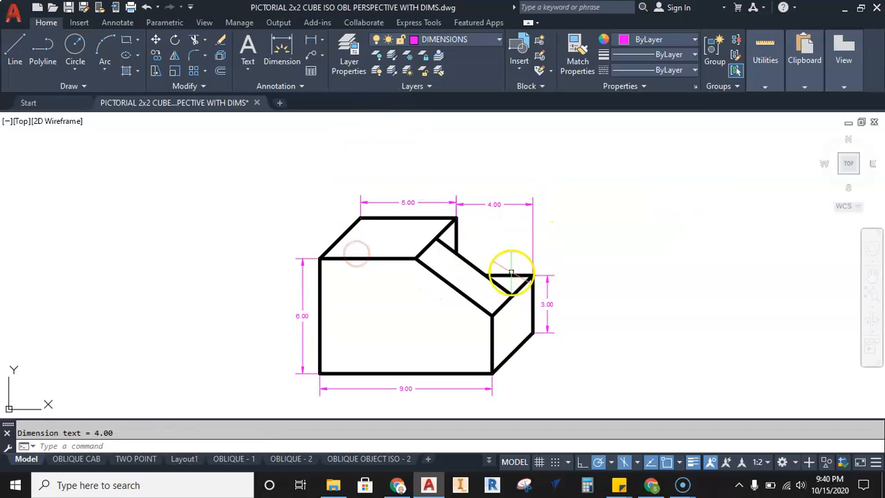
{"action": "middle_click_drag", "start_coordinate": [546, 305], "coordinate": [536, 284]}
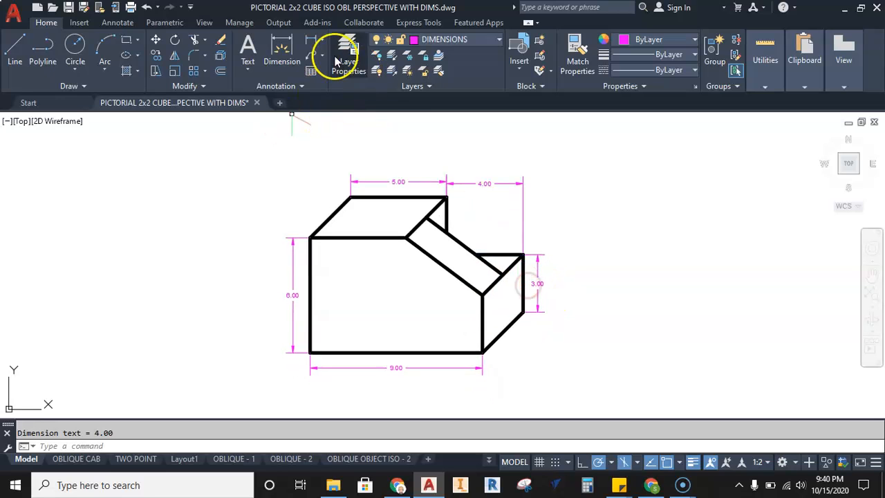
{"action": "left_click", "coordinate": [310, 39]}
{"action": "left_click", "coordinate": [524, 311]}
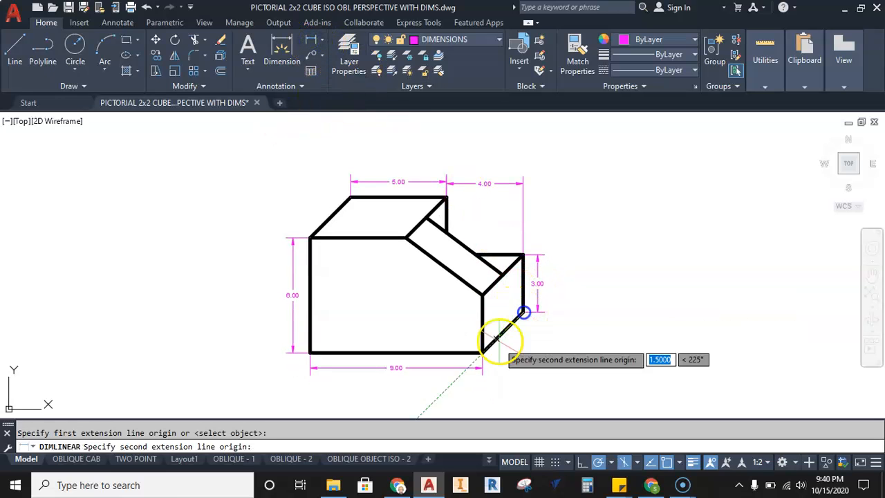
{"action": "left_click", "coordinate": [483, 353]}
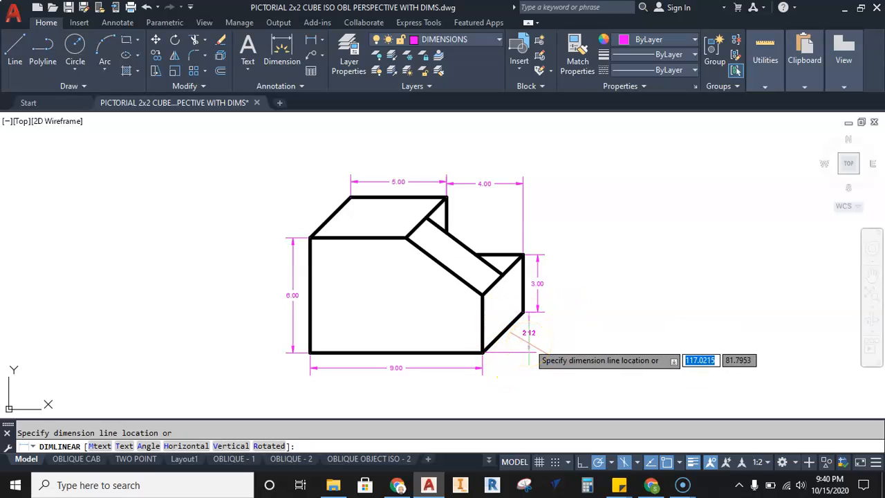
{"action": "key", "text": "Escape"}
Add an aligned dimension along the receding bottom edge of the right side face to show the block's depth.
{"action": "left_click", "coordinate": [325, 43]}
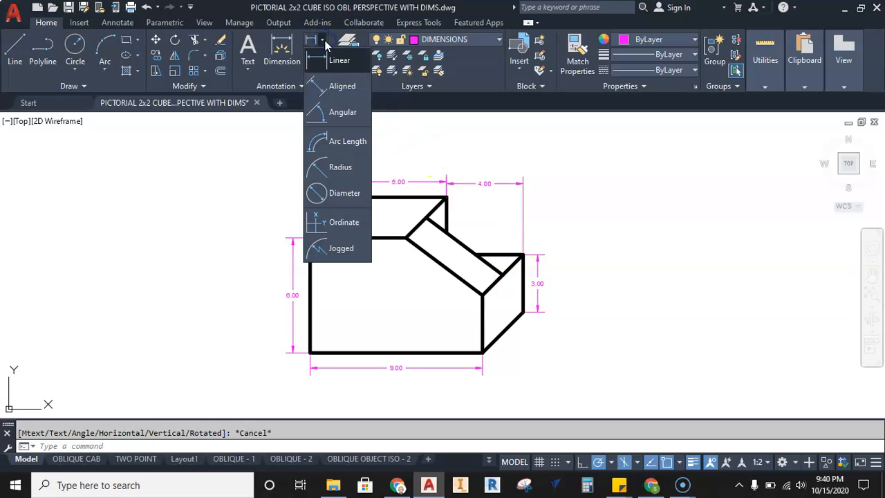
{"action": "left_click", "coordinate": [334, 89]}
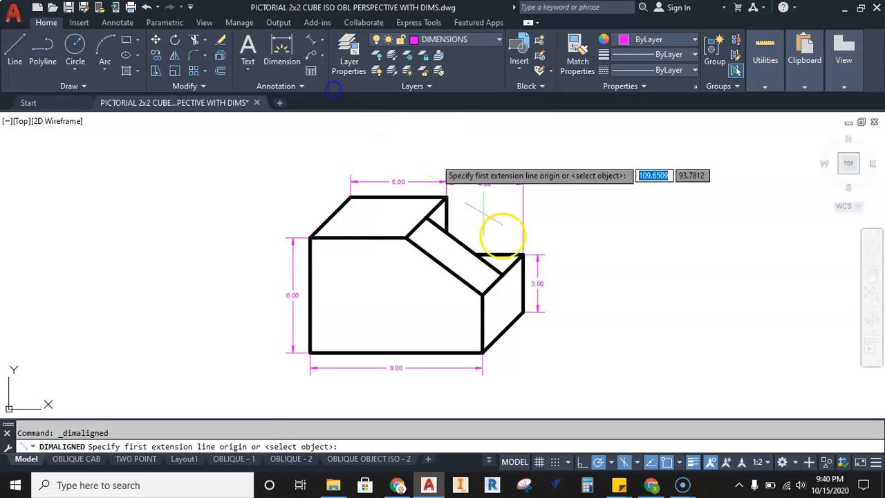
{"action": "left_click", "coordinate": [523, 314]}
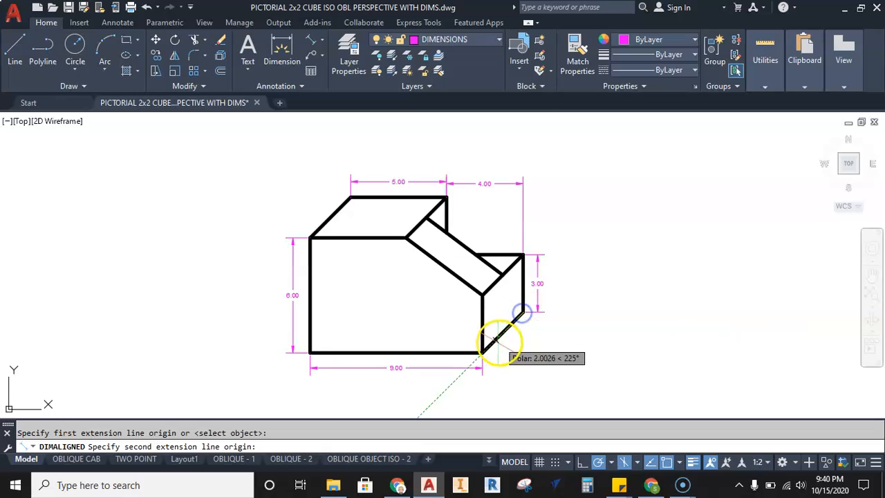
{"action": "left_click", "coordinate": [483, 353]}
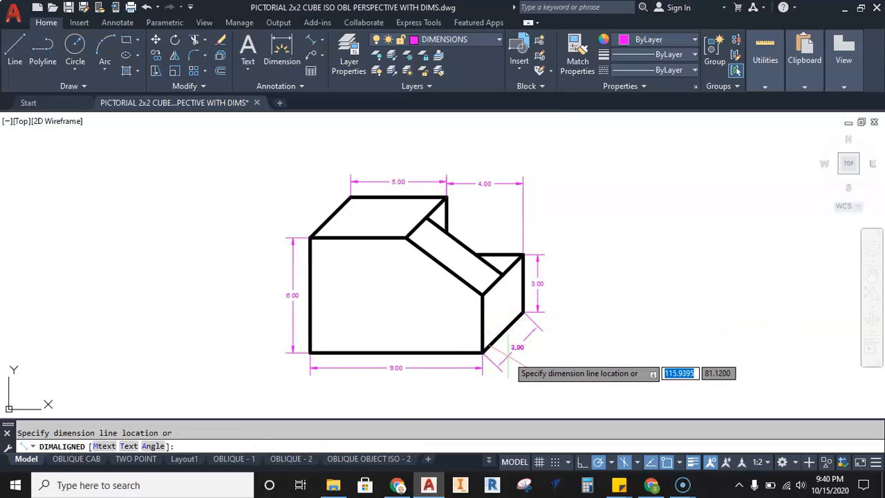
{"action": "left_click", "coordinate": [508, 358]}
Override the text of the aligned dimension on the bottom receding edge with the full depth of 6.00.
{"action": "scroll", "coordinate": [512, 354], "scroll_direction": "up", "scroll_amount": 4}
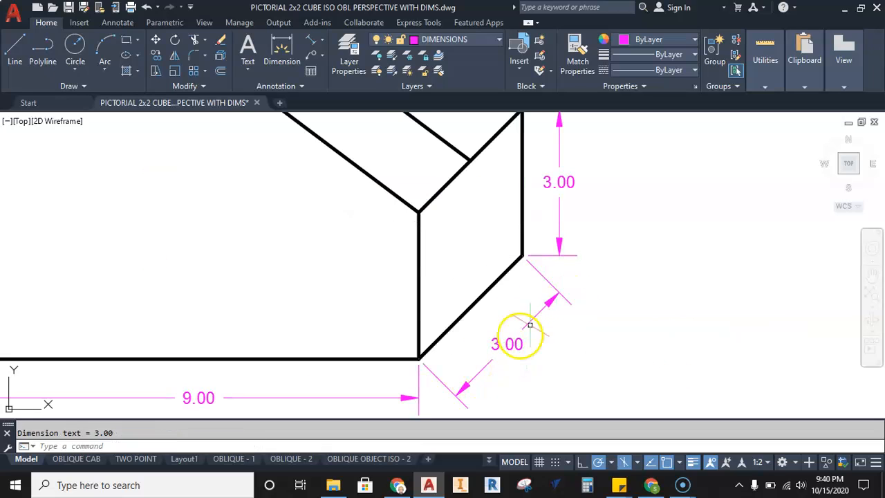
{"action": "scroll", "coordinate": [512, 337], "scroll_direction": "down", "scroll_amount": 2}
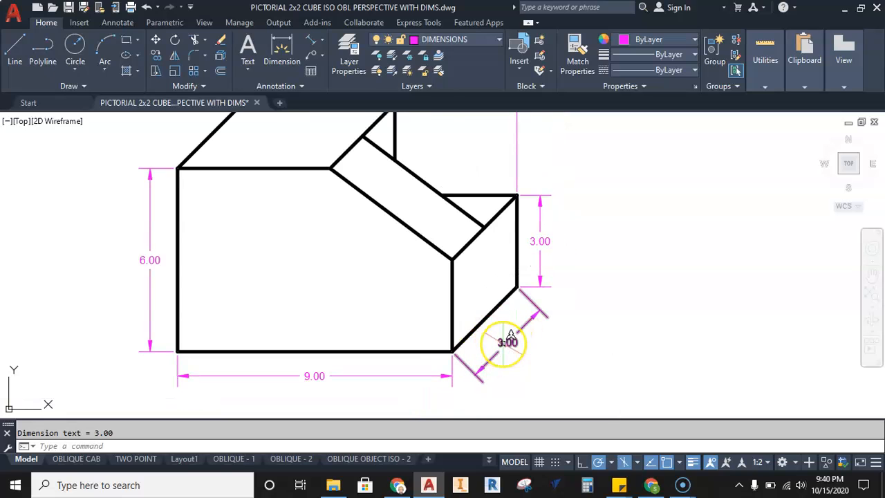
{"action": "key", "text": "Escape"}
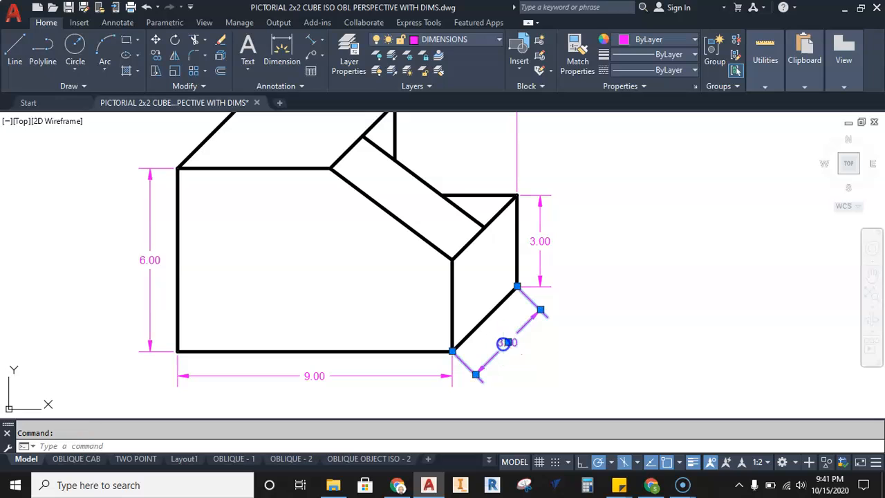
{"action": "double_click", "coordinate": [507, 343]}
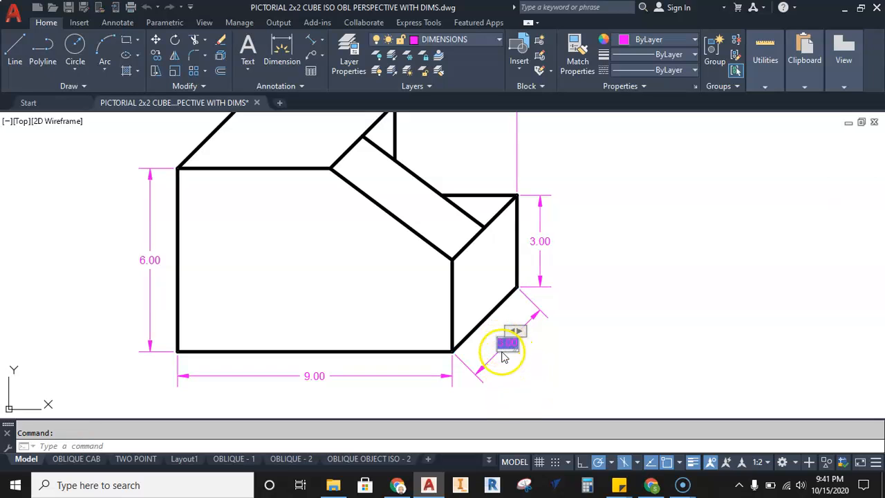
{"action": "key", "text": "BackSpace"}
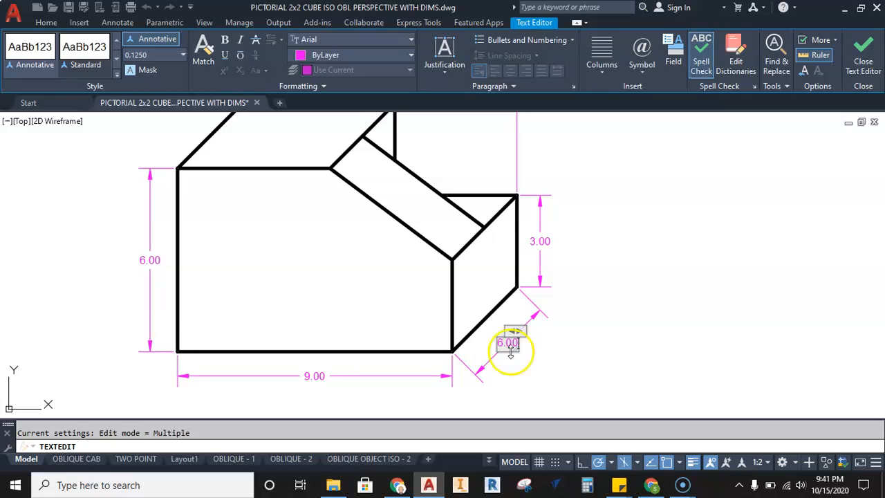
{"action": "left_click", "coordinate": [567, 363]}
Add an aligned dimension along the lower receding edge of the sloped face, placed on the right side face.
{"action": "scroll", "coordinate": [597, 308], "scroll_direction": "up", "scroll_amount": 2}
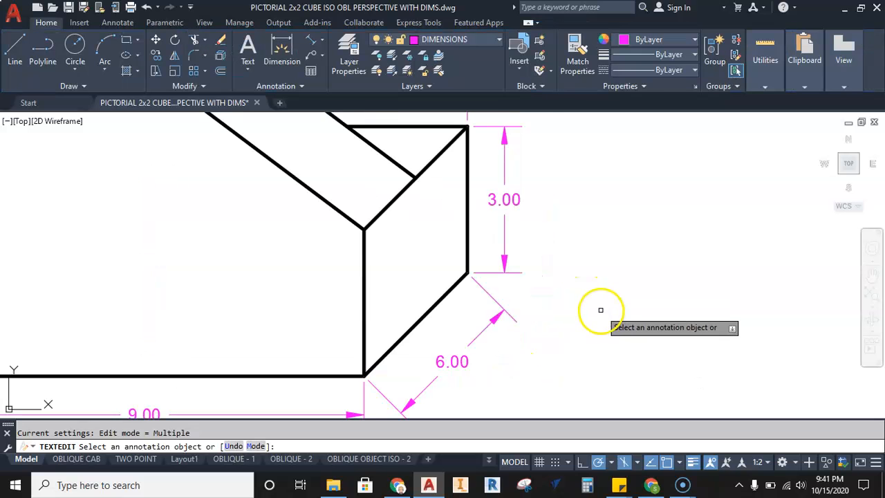
{"action": "scroll", "coordinate": [598, 309], "scroll_direction": "down", "scroll_amount": 3}
{"action": "middle_click_drag", "start_coordinate": [596, 282], "coordinate": [582, 281]}
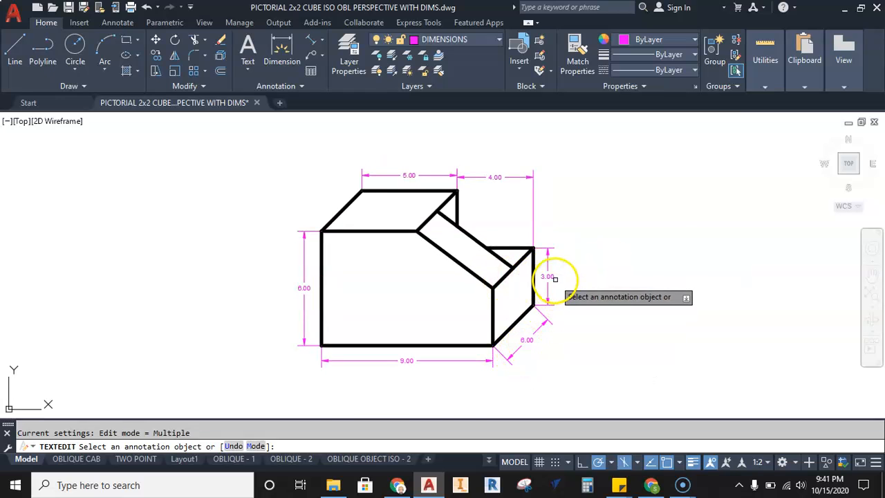
{"action": "scroll", "coordinate": [555, 279], "scroll_direction": "up", "scroll_amount": 2}
{"action": "middle_click_drag", "start_coordinate": [565, 251], "coordinate": [567, 270]}
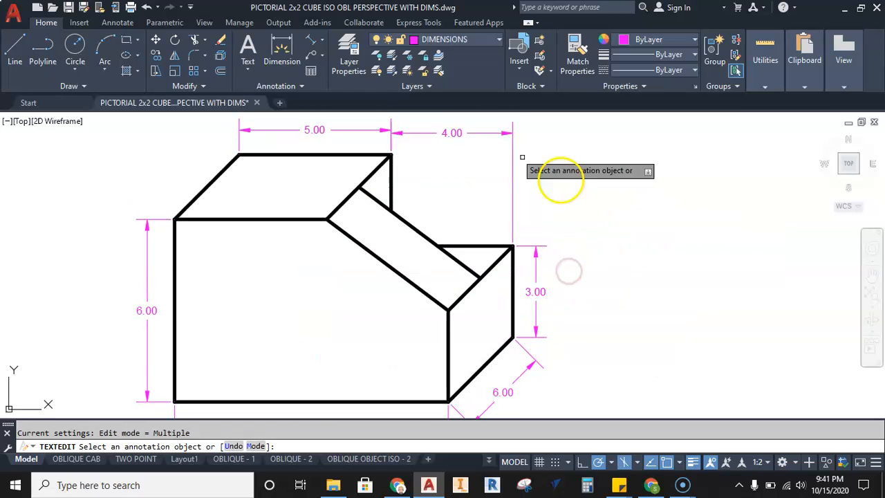
{"action": "left_click", "coordinate": [314, 43]}
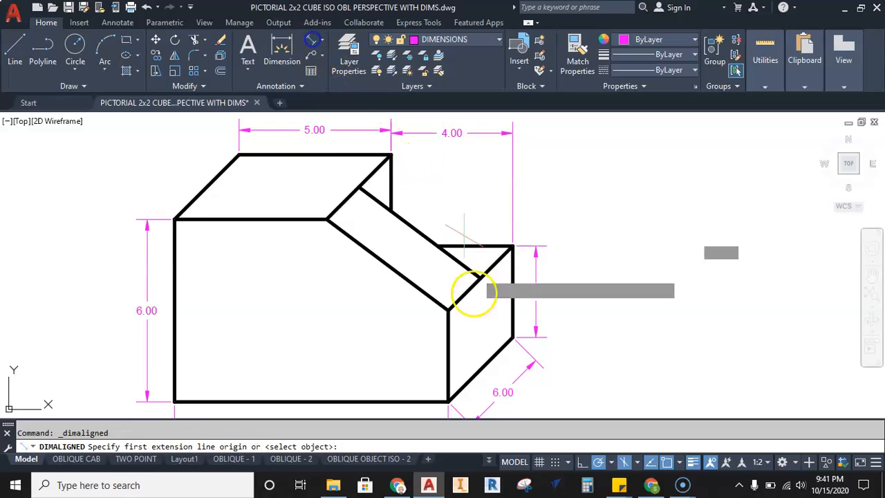
{"action": "left_click", "coordinate": [480, 278]}
{"action": "left_click", "coordinate": [448, 310]}
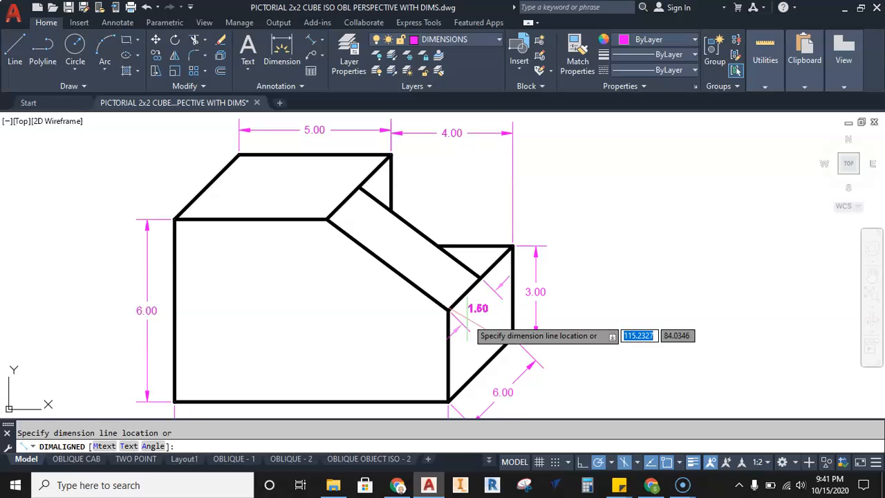
{"action": "left_click", "coordinate": [467, 324]}
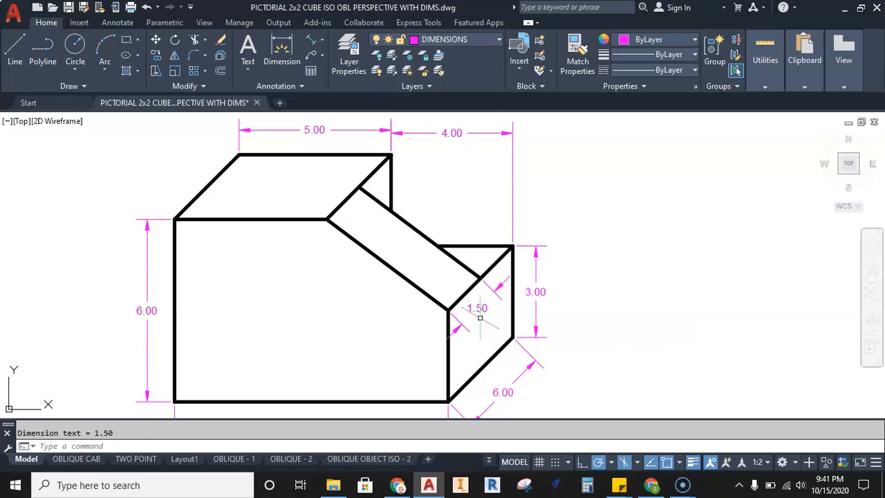
Override the text of the aligned dimension on the sloped face's lower receding edge with the full-depth value of 3.00.
{"action": "double_click", "coordinate": [488, 299]}
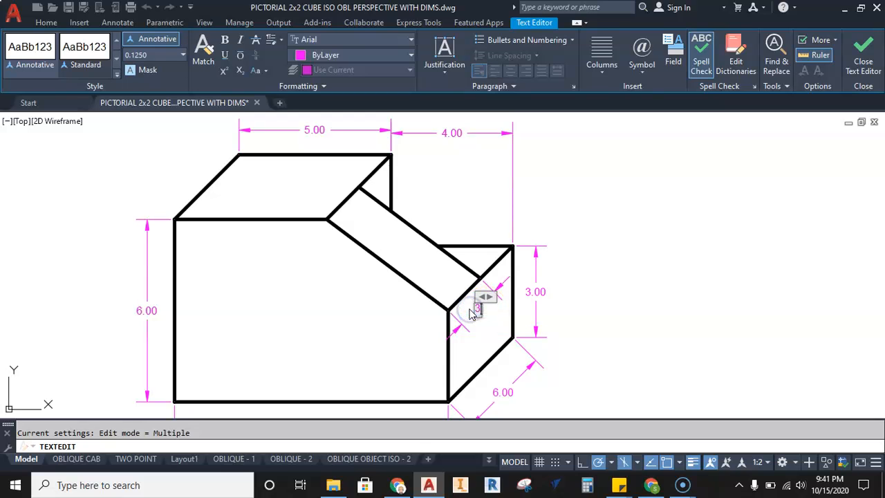
{"action": "left_click", "coordinate": [615, 282]}
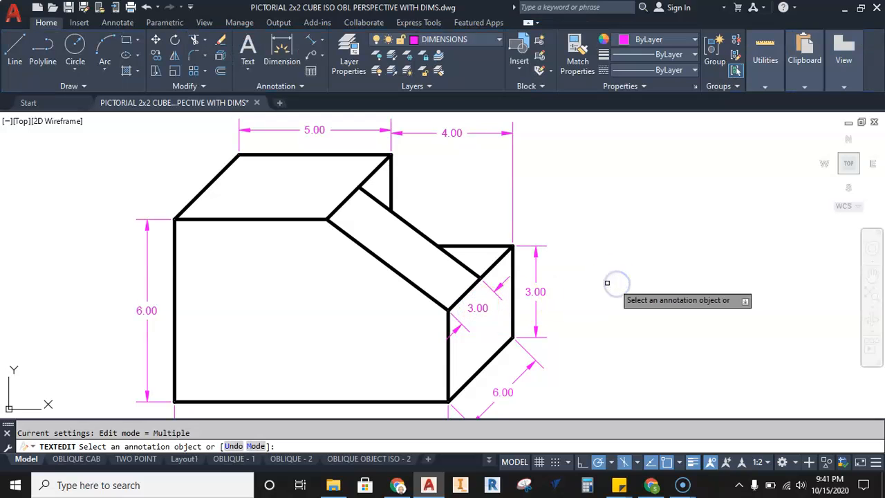
{"action": "scroll", "coordinate": [605, 257], "scroll_direction": "up", "scroll_amount": 2}
{"action": "scroll", "coordinate": [609, 257], "scroll_direction": "down", "scroll_amount": 5}
{"action": "middle_click_drag", "start_coordinate": [609, 257], "coordinate": [589, 247]}
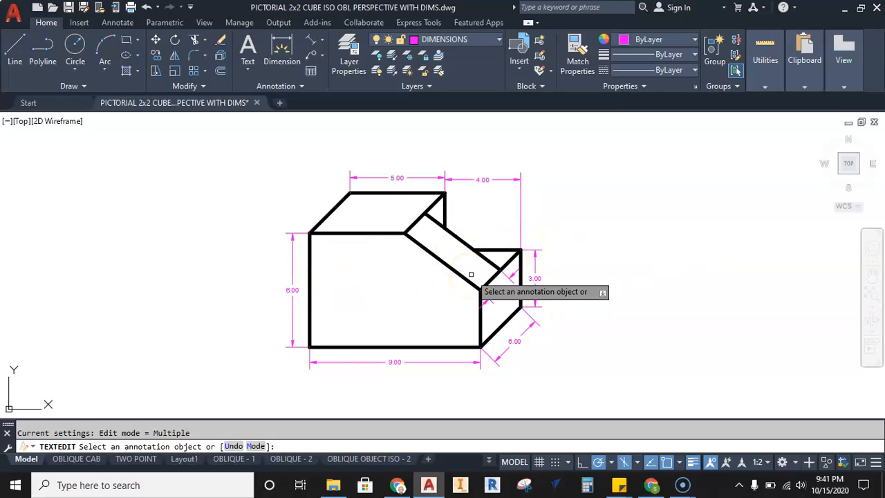
Switch to the OBLIQUE Cabinet Drawing Assignment document in Chrome and compare the dimensioned OBLEQUE 1 and OBLEQUE 2 isometric reference drawings.
{"action": "left_click", "coordinate": [396, 486]}
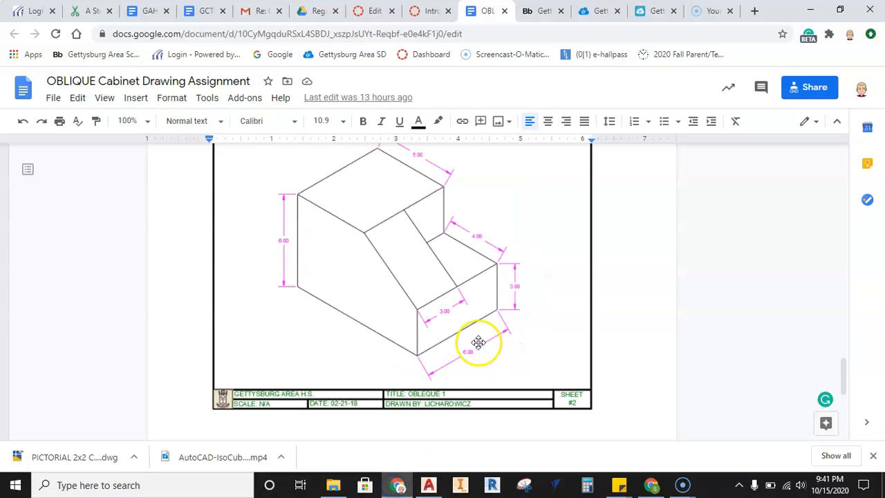
{"action": "scroll", "coordinate": [478, 342], "scroll_direction": "up", "scroll_amount": 4}
{"action": "scroll", "coordinate": [479, 342], "scroll_direction": "down", "scroll_amount": 7}
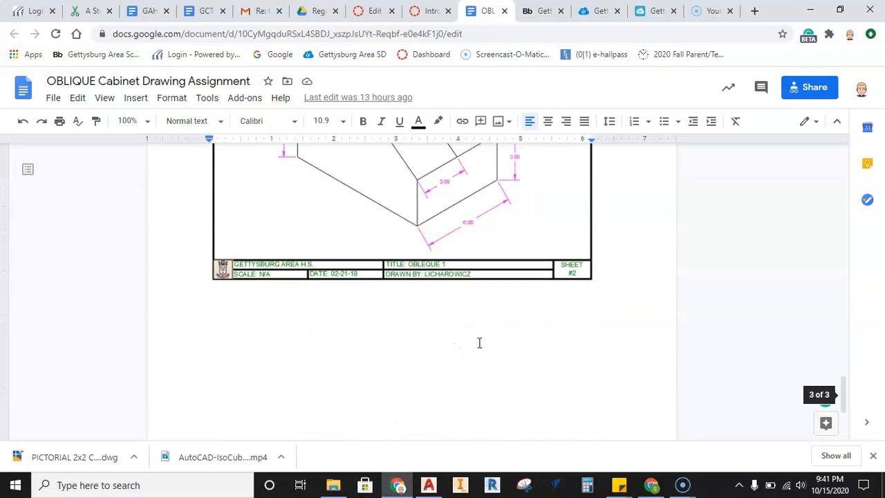
{"action": "scroll", "coordinate": [479, 341], "scroll_direction": "up", "scroll_amount": 10}
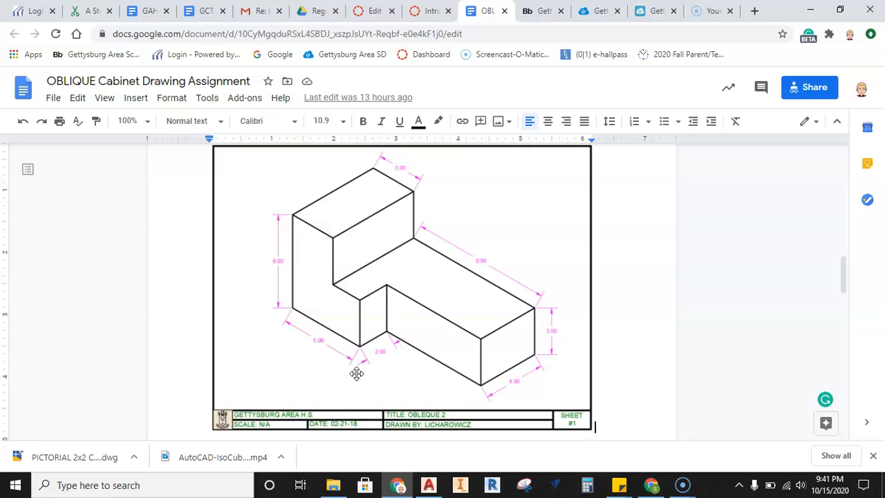
{"action": "scroll", "coordinate": [353, 362], "scroll_direction": "down", "scroll_amount": 1}
{"action": "scroll", "coordinate": [352, 362], "scroll_direction": "up", "scroll_amount": 1}
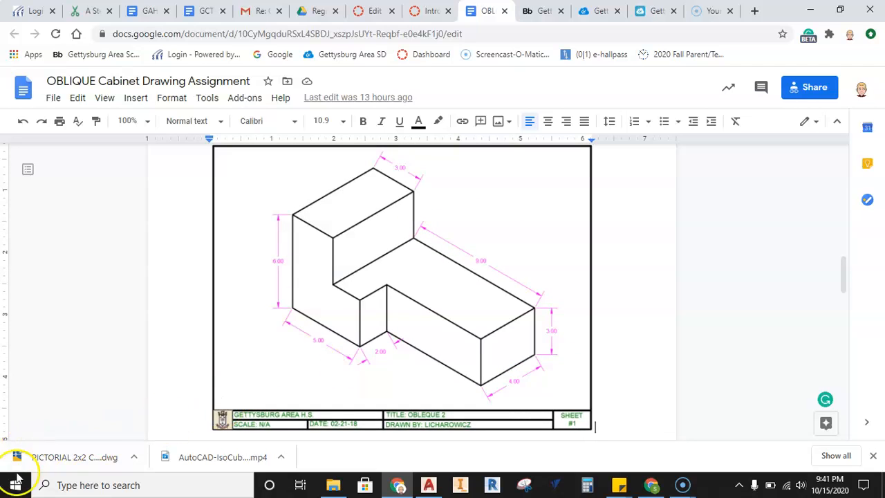